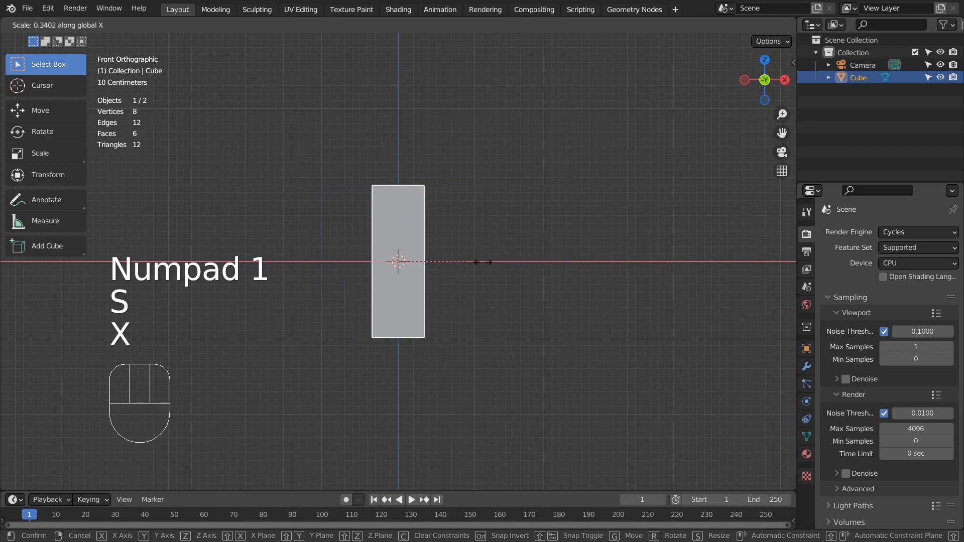
# - Scale the cube along the global X axis to about 0.1, making a thin vertical slab
pyautogui.keyDown('ctrl'); pyautogui.click(432, 263); pyautogui.keyUp('ctrl')
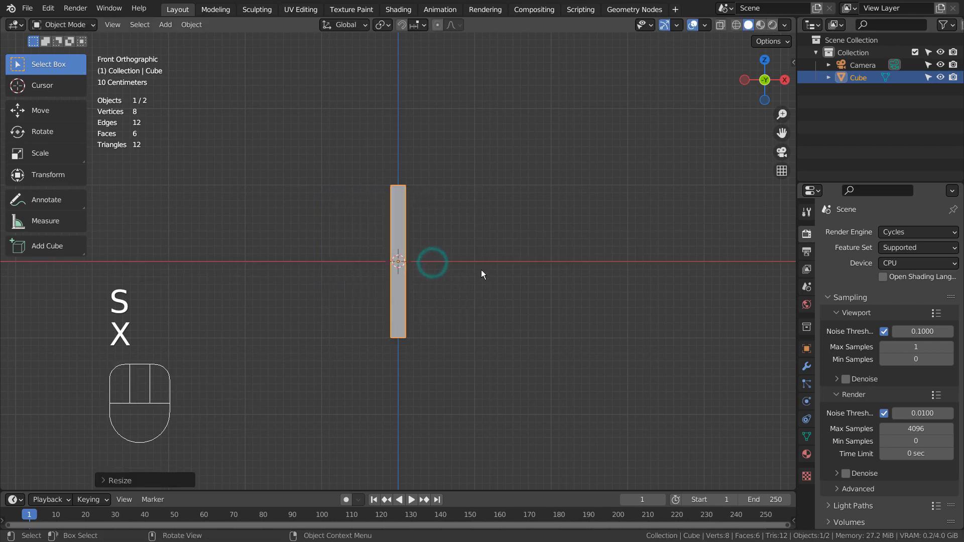
# - Try scaling the slab to 0.1 along the global Y axis as well, and undo it
pyautogui.press('KP_1')
pyautogui.press('KP_3')
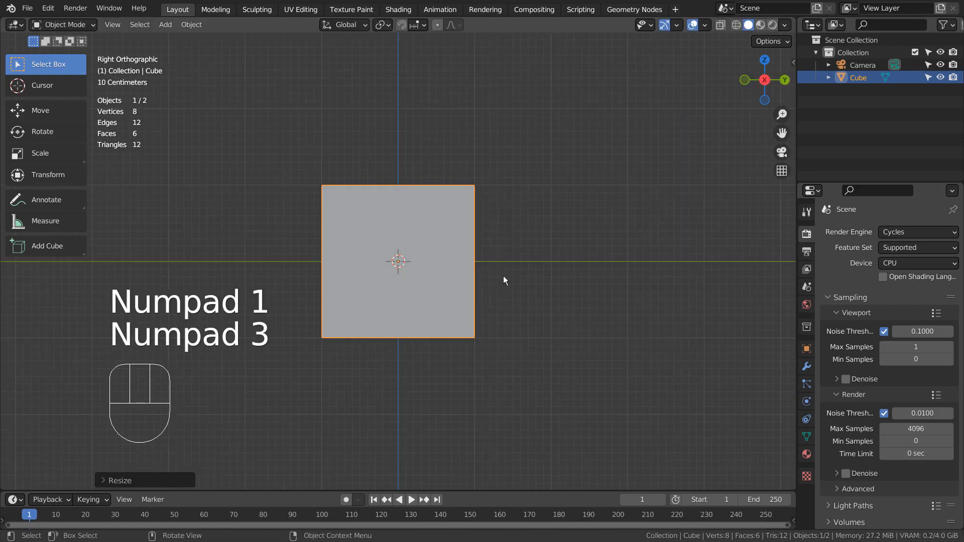
pyautogui.press('s')
pyautogui.press('y')
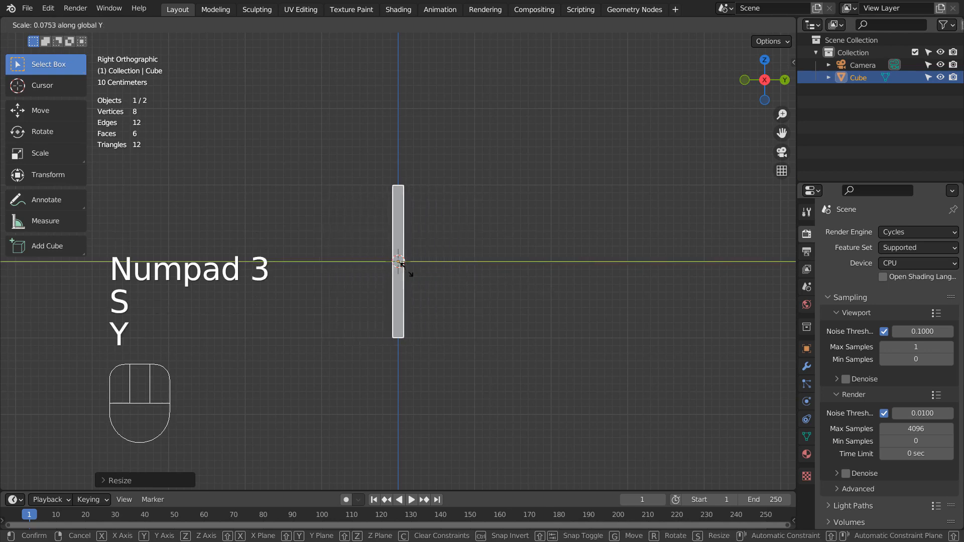
pyautogui.press('ctrl')
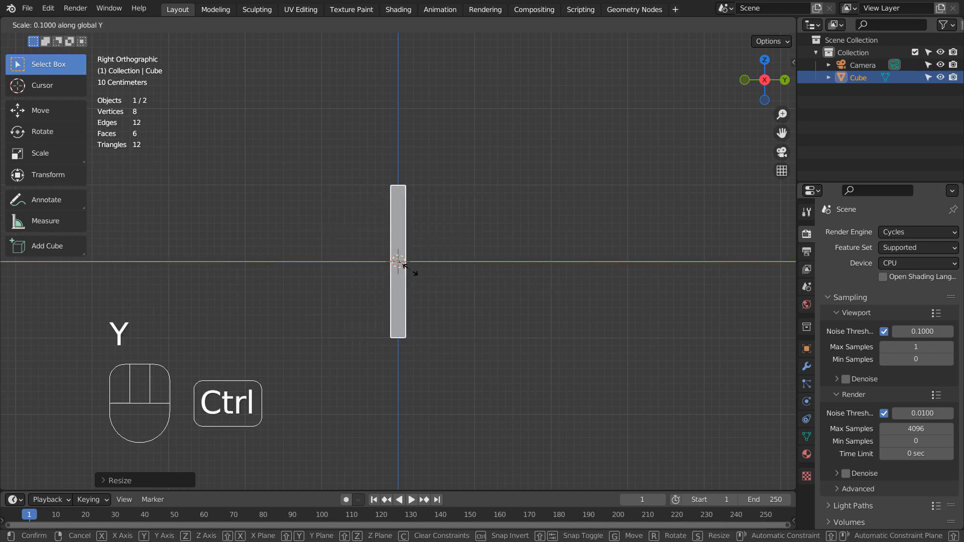
pyautogui.click(409, 269)
pyautogui.hotkey('ctrl', 'z')
pyautogui.moveTo(358, 252); pyautogui.dragTo(486, 286, button='middle')
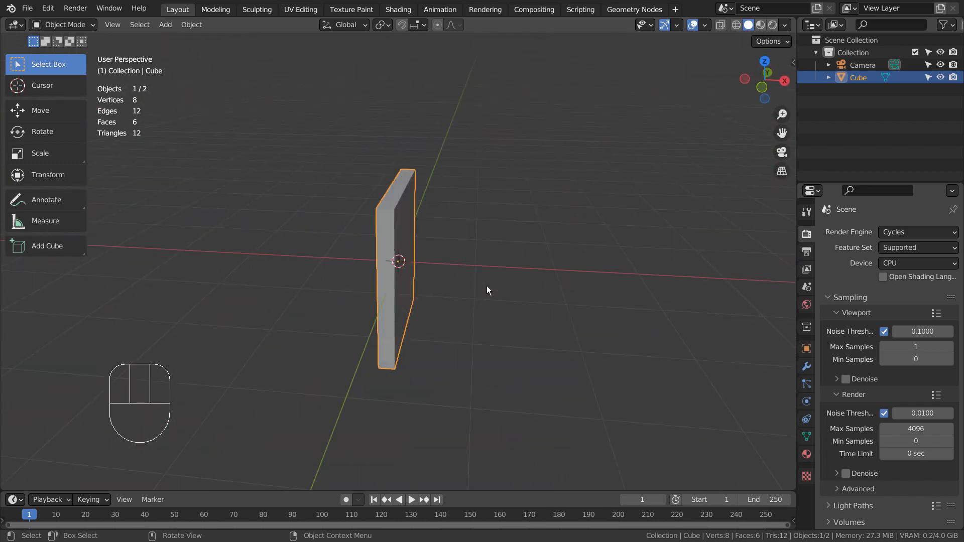
# - Add a UV sphere at the origin, centred on the slab
pyautogui.press('KP_1')
pyautogui.hotkey('shift', 'a')
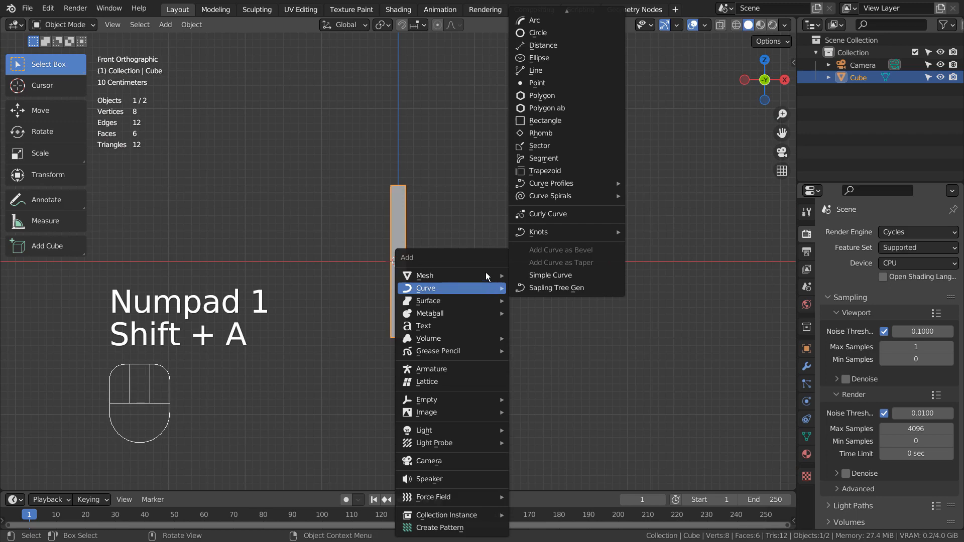
pyautogui.moveTo(487, 273)
pyautogui.moveTo(556, 14)
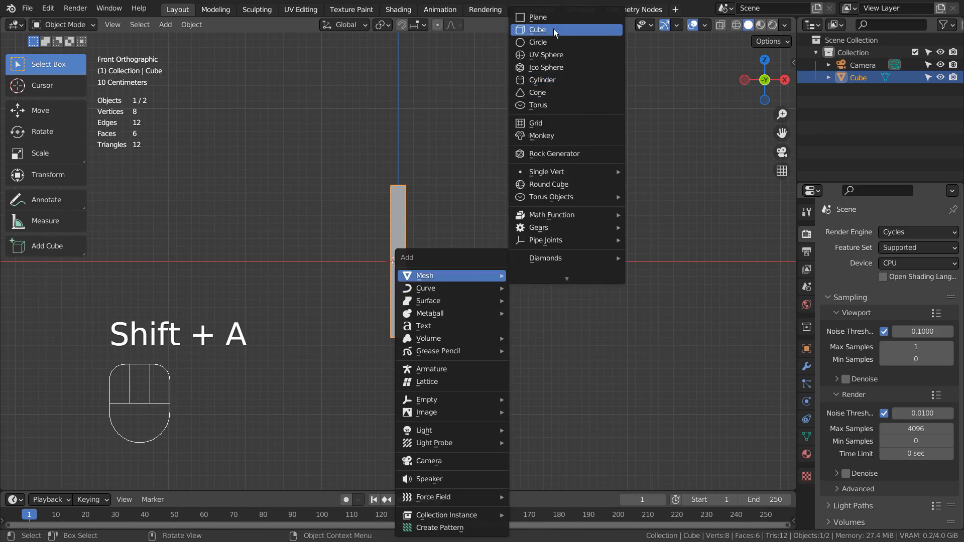
pyautogui.click(553, 52)
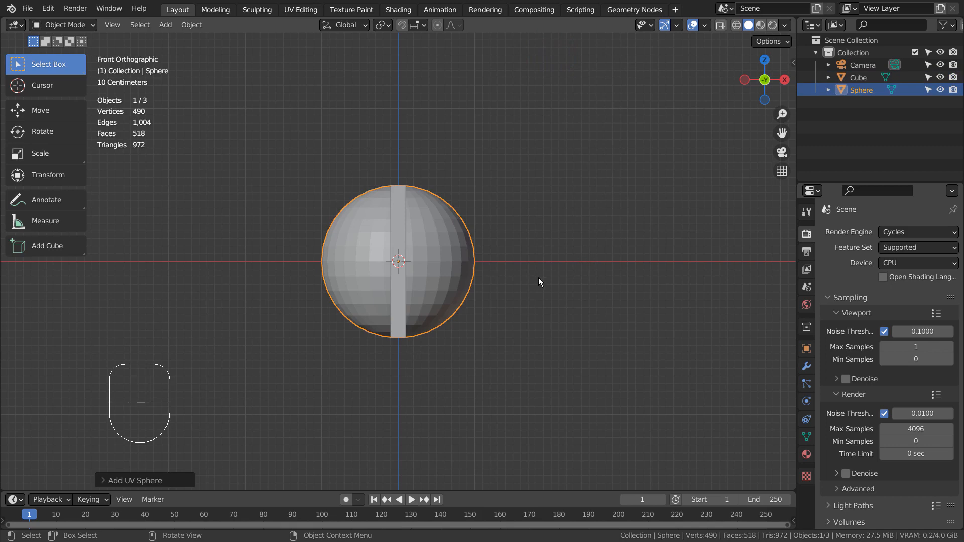
# - Give the sphere a level 3 Subdivision Surface modifier
pyautogui.moveTo(594, 301); pyautogui.dragTo(477, 294, button='middle')
pyautogui.hotkey('ctrl', '3')
pyautogui.hotkey('ctrl', 'z')
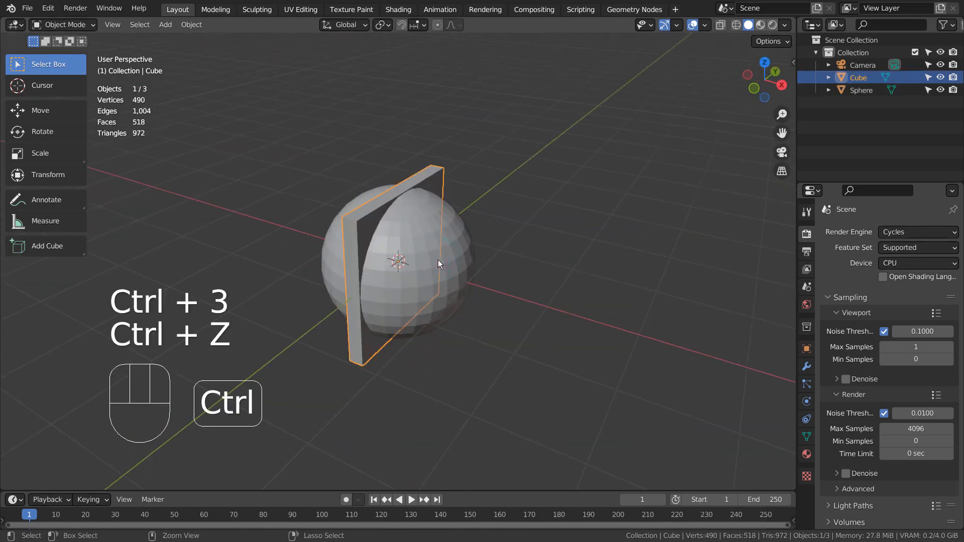
pyautogui.hotkey('ctrl', '3')
pyautogui.click(534, 231)
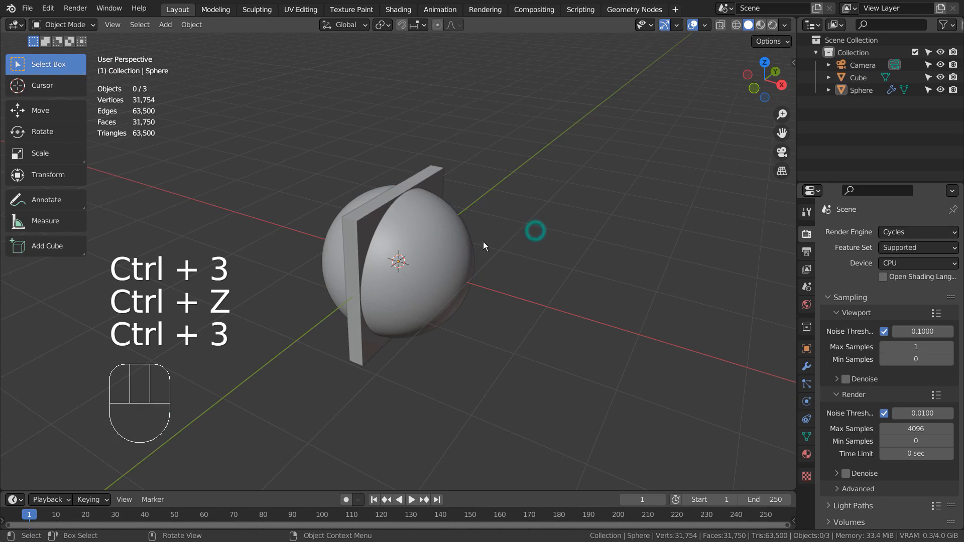
# - Apply the sphere's Subdivision modifier
pyautogui.click(447, 246)
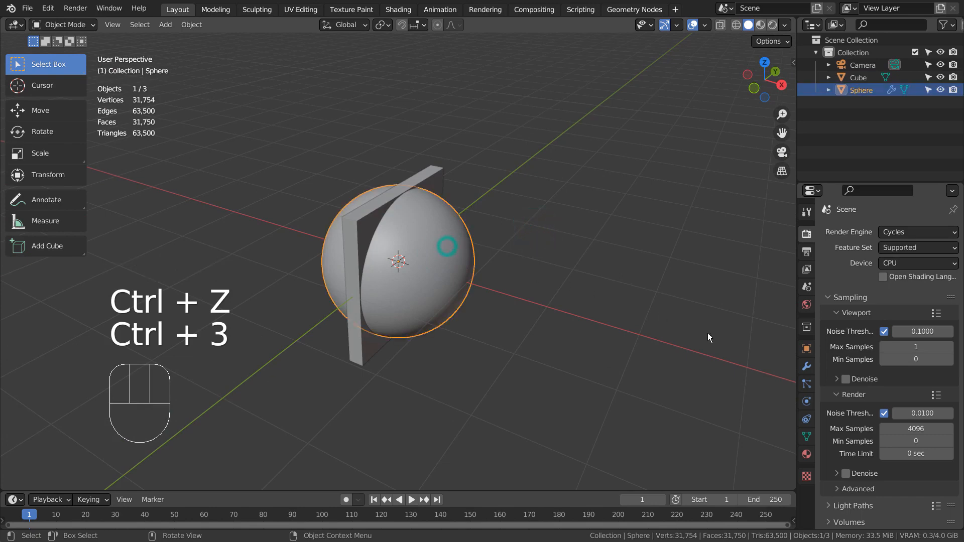
pyautogui.click(807, 367)
pyautogui.click(838, 318)
pyautogui.hotkey('ctrl', 'a')
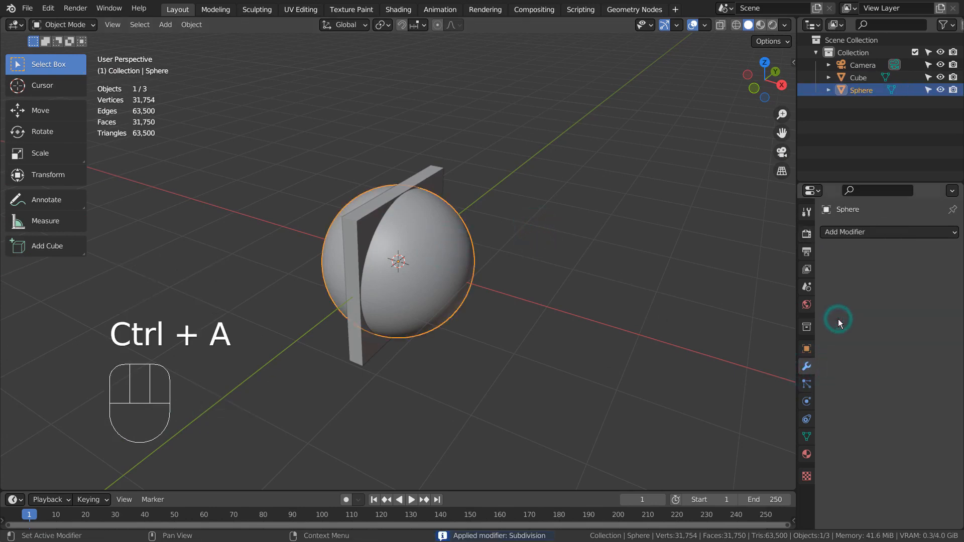
# - Add a Boolean modifier in Difference mode to the sphere, with Cube as the object
pyautogui.click(864, 230)
pyautogui.click(719, 293)
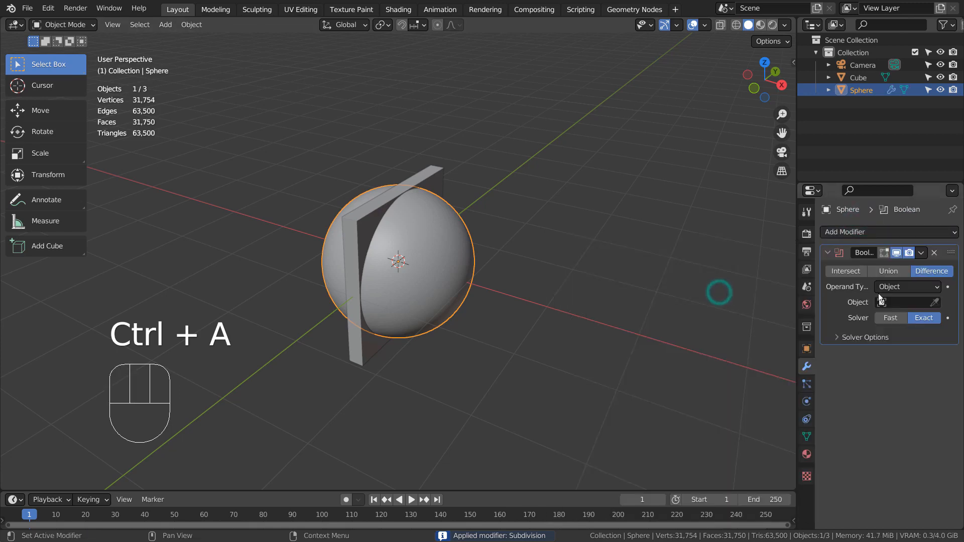
pyautogui.click(887, 305)
pyautogui.click(847, 326)
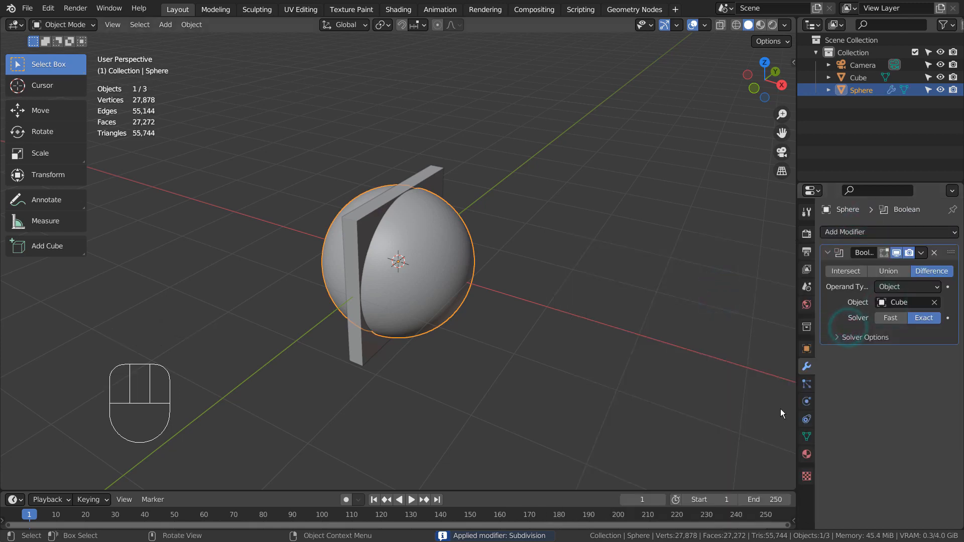
# - Hide the slab temporarily to examine the groove cut through the sphere, and bring it back
pyautogui.moveTo(599, 341); pyautogui.dragTo(517, 352, button='middle')
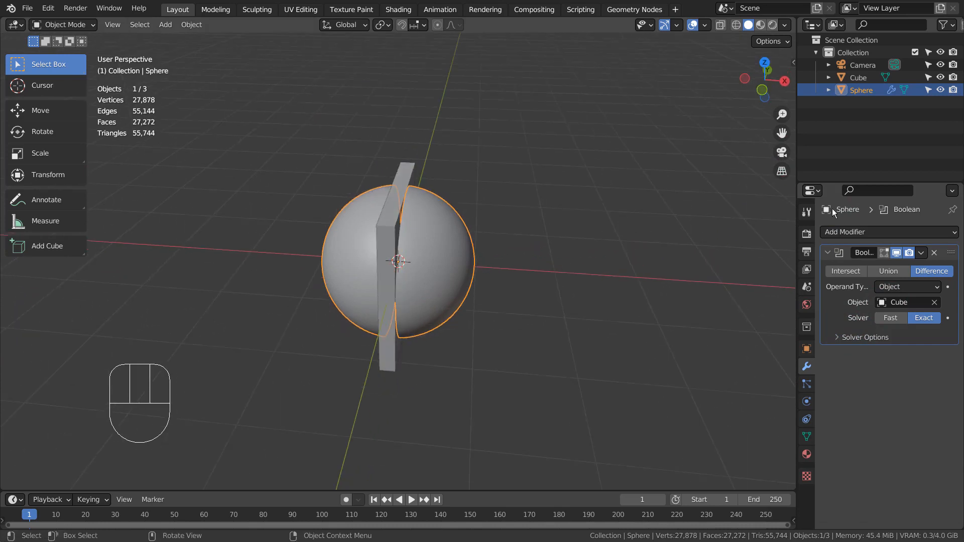
pyautogui.click(941, 78)
pyautogui.moveTo(558, 303); pyautogui.dragTo(521, 356, button='middle')
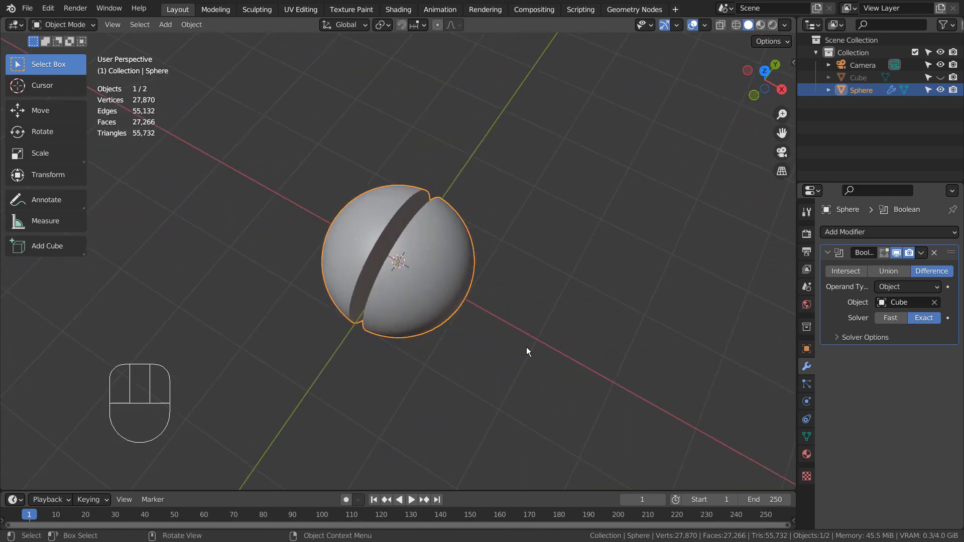
pyautogui.hotkey('ctrl', 'z')
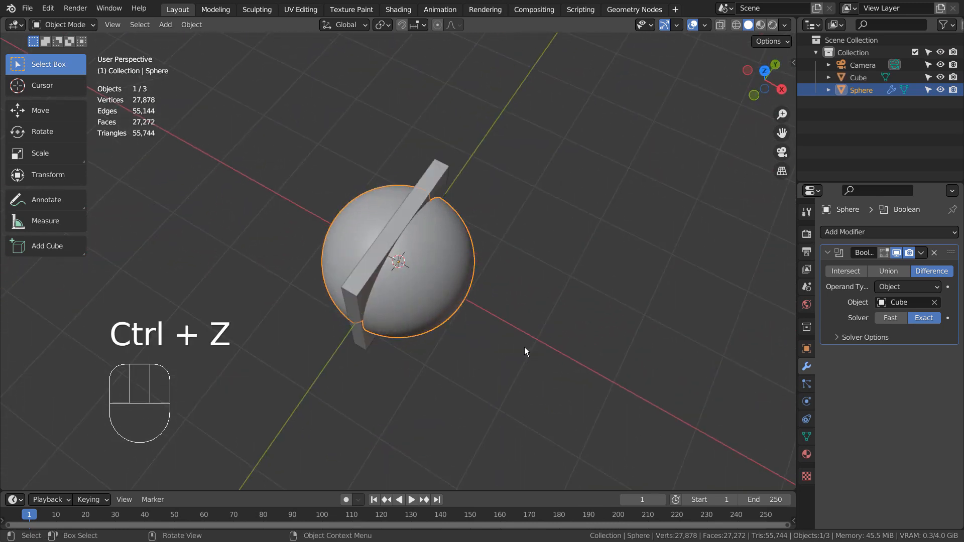
# - Duplicate the slab and rotate the copy about the vertical axis until it is perpendicular to the original
pyautogui.click(403, 218)
pyautogui.press('KP_7')
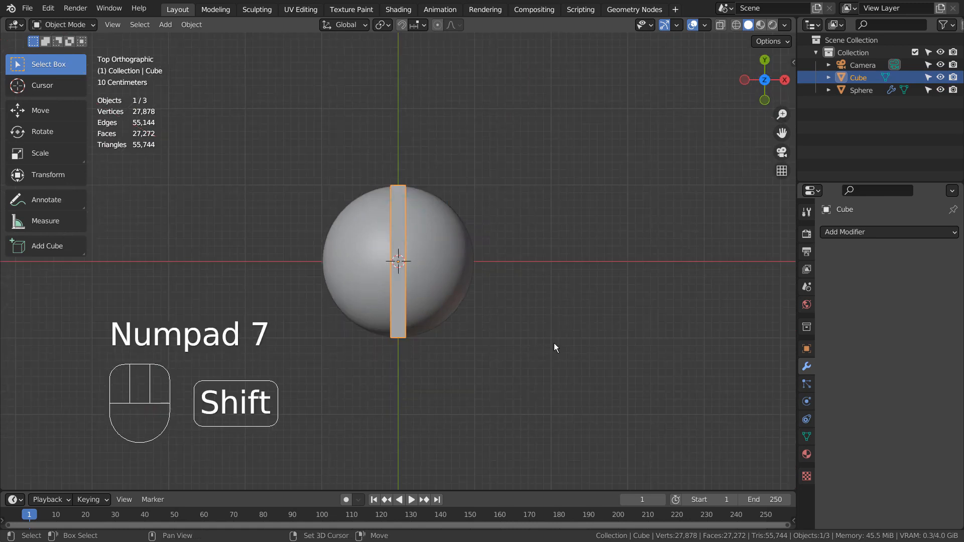
pyautogui.hotkey('shift', 'd')
pyautogui.press('r')
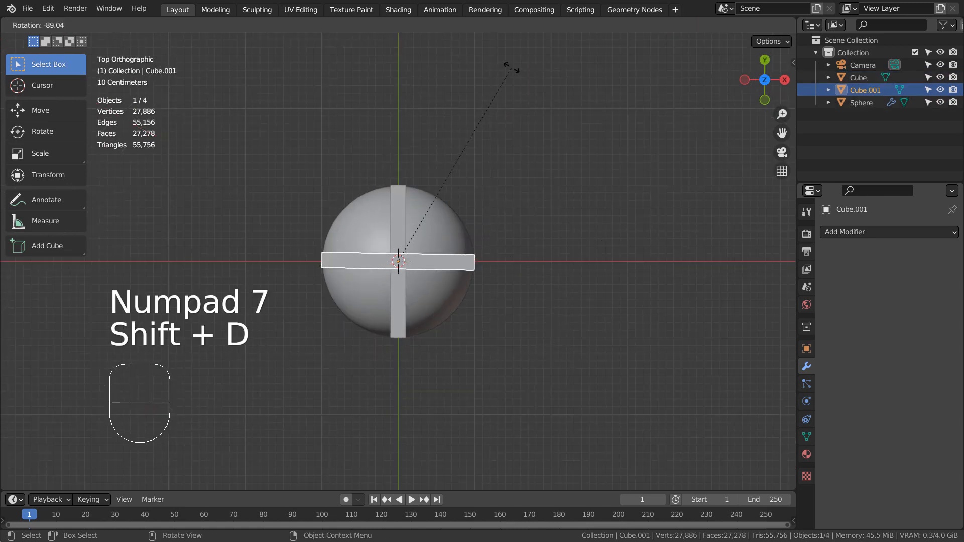
pyautogui.keyDown('ctrl'); pyautogui.click(511, 67); pyautogui.keyUp('ctrl')
pyautogui.moveTo(501, 243)
pyautogui.mouseDown(button='middle')
pyautogui.moveTo(551, 320)
pyautogui.moveTo(544, 241)
pyautogui.moveTo(453, 317)
pyautogui.moveTo(376, 321)
pyautogui.moveTo(382, 302)
pyautogui.moveTo(495, 239)
pyautogui.mouseUp(button='middle')
pyautogui.scroll(2, 397, 227)
pyautogui.scroll(3, 398, 228)
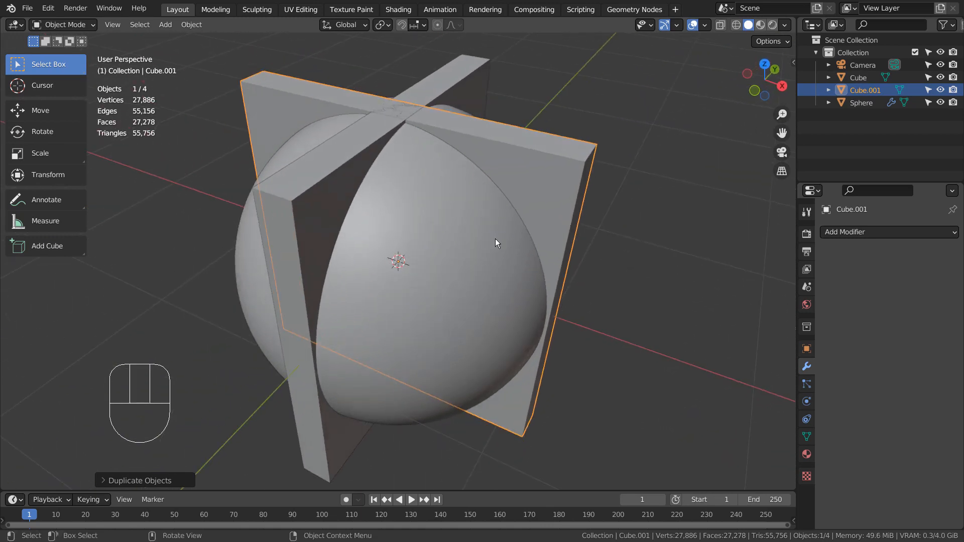
# - Join the two crossed slabs into one object
pyautogui.click(336, 160)
pyautogui.keyDown('shift'); pyautogui.click(477, 131); pyautogui.keyUp('shift')
pyautogui.hotkey('ctrl', 'j')
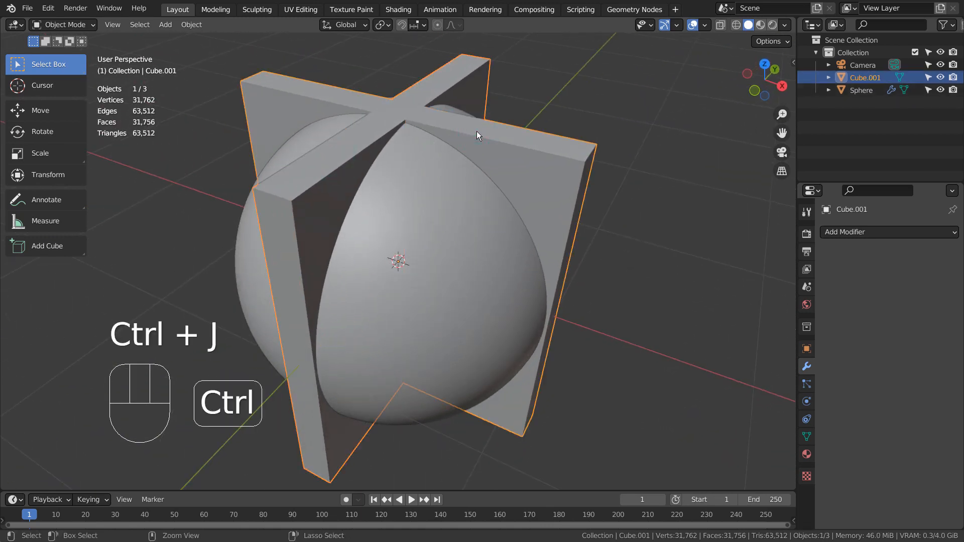
# - Toggle the visibility of the joined slabs to examine whether the sphere is being cut
pyautogui.moveTo(471, 275); pyautogui.dragTo(439, 324, button='middle')
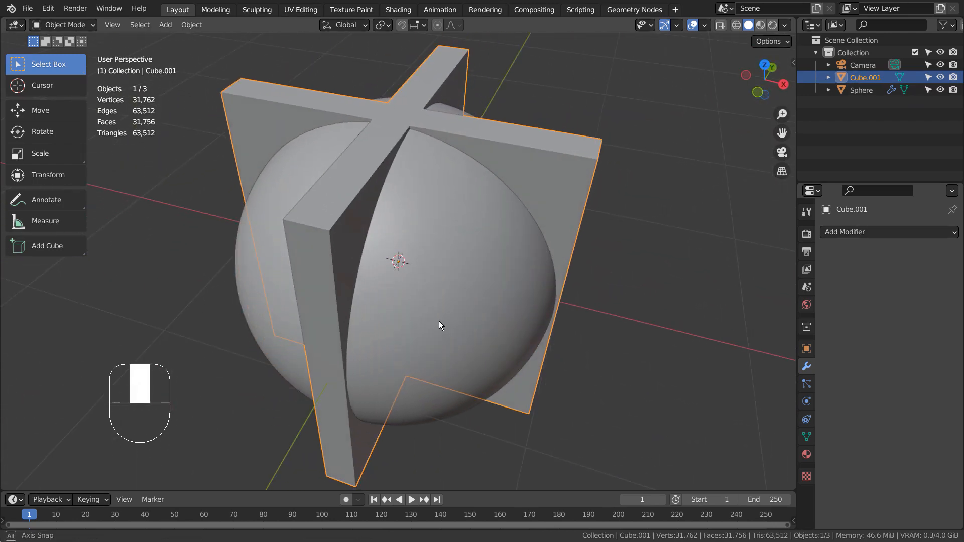
pyautogui.click(941, 79)
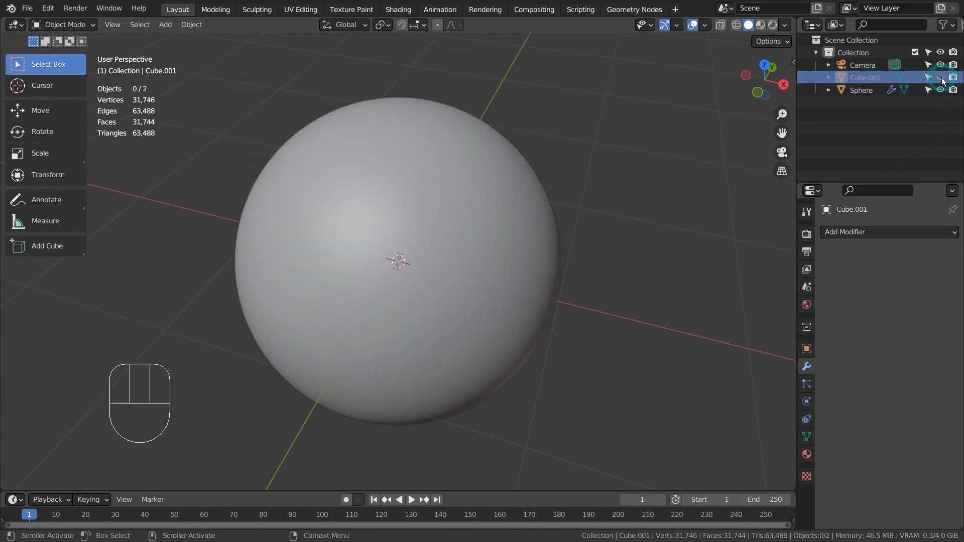
pyautogui.click(941, 78)
pyautogui.click(941, 78)
pyautogui.click(941, 79)
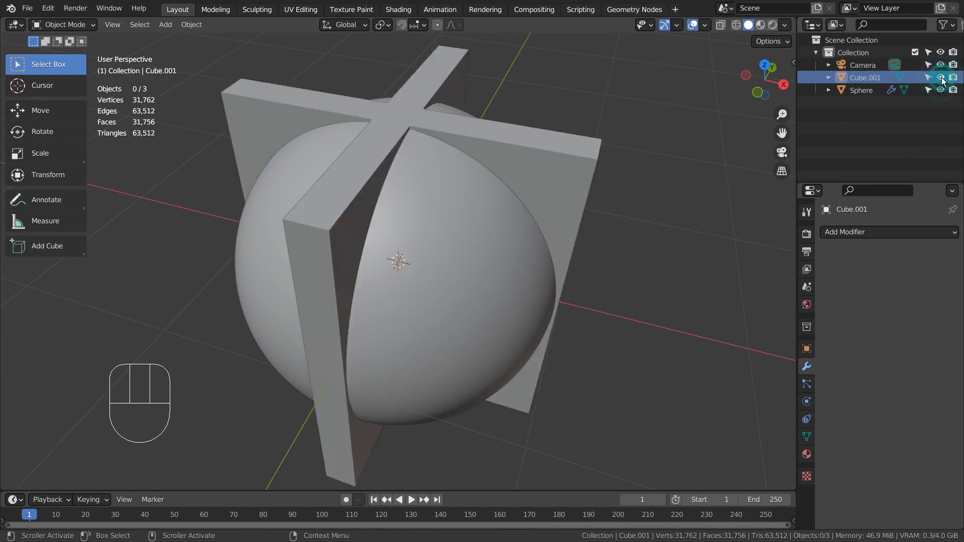
# - Try Cube.001 as the object of the sphere's Boolean modifier, and clear it again
pyautogui.click(489, 292)
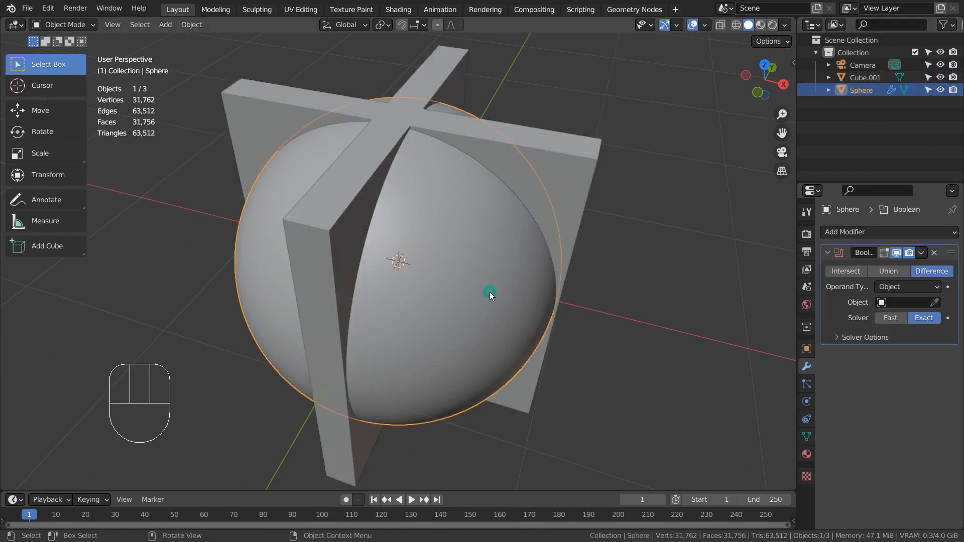
pyautogui.click(884, 303)
pyautogui.click(853, 320)
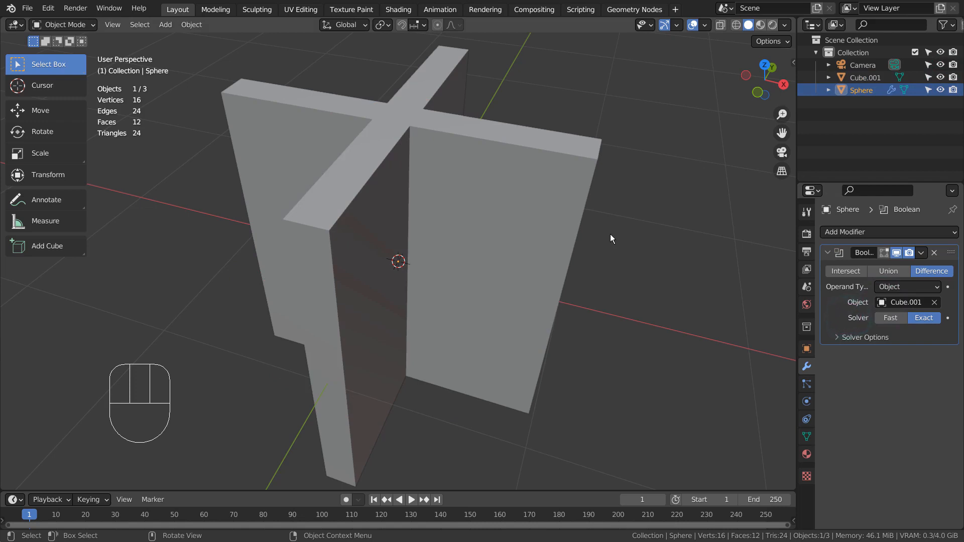
pyautogui.moveTo(528, 396)
pyautogui.mouseDown(button='middle')
pyautogui.moveTo(634, 332)
pyautogui.moveTo(688, 332)
pyautogui.moveTo(604, 375)
pyautogui.moveTo(400, 414)
pyautogui.moveTo(419, 420)
pyautogui.moveTo(518, 397)
pyautogui.mouseUp(button='middle')
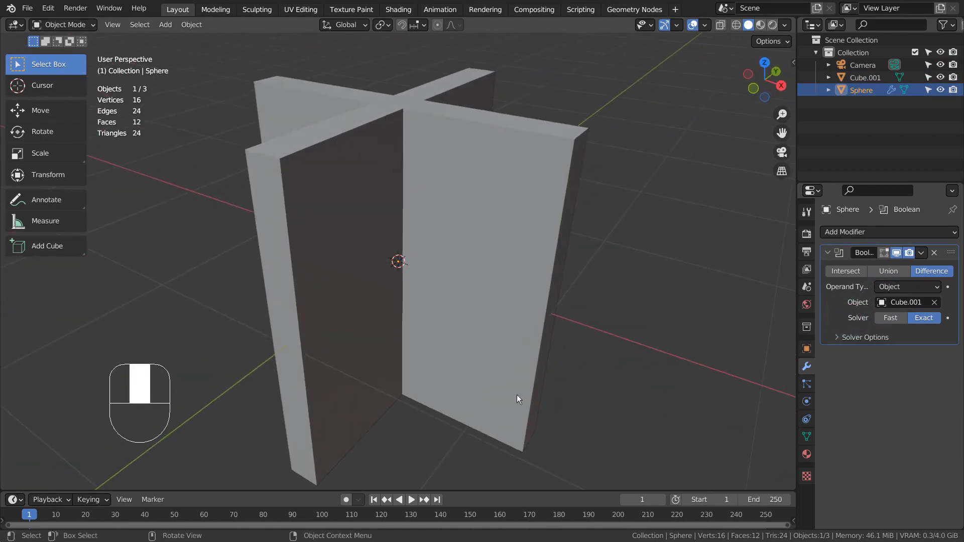
pyautogui.click(934, 302)
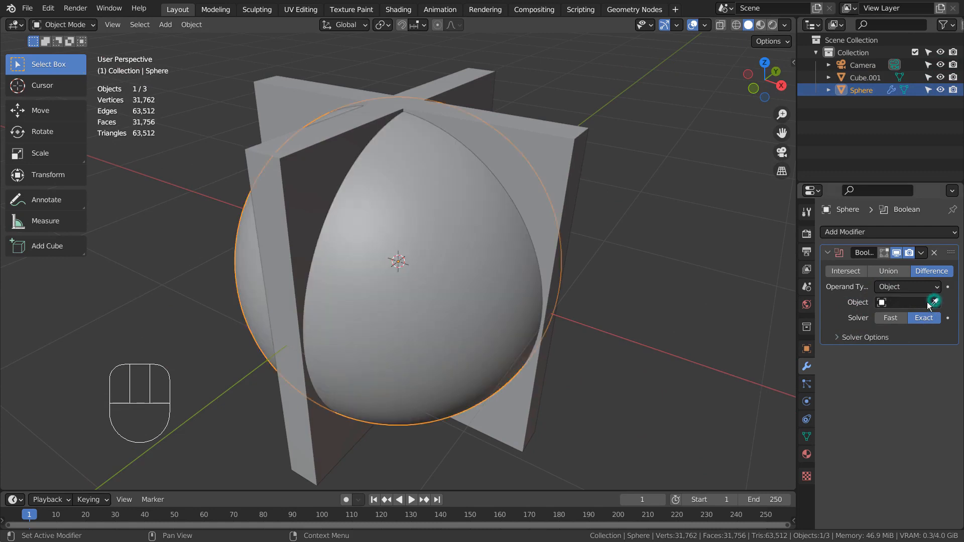
pyautogui.click(556, 161)
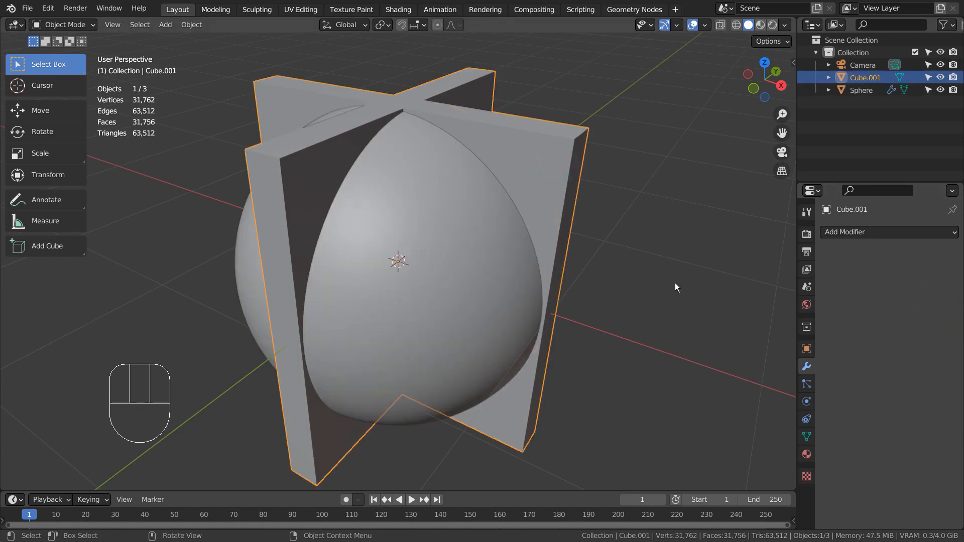
pyautogui.hotkey('ctrl', 'z')
pyautogui.hotkey('ctrl', 'z')
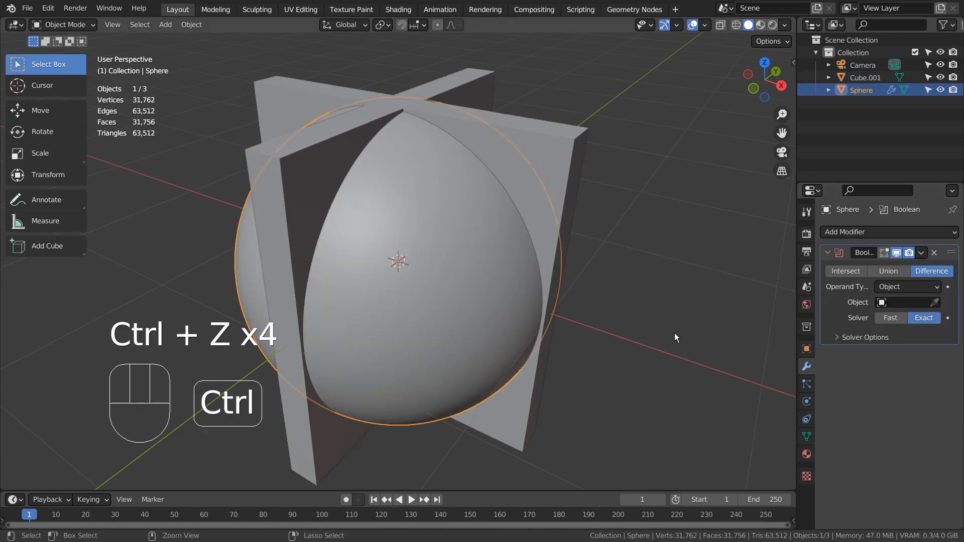
# - In Edit Mode, duplicate the slab seen edge-on from the front in Cube.001 and rotate the copy to horizontal
pyautogui.click(576, 151)
pyautogui.press('Tab')
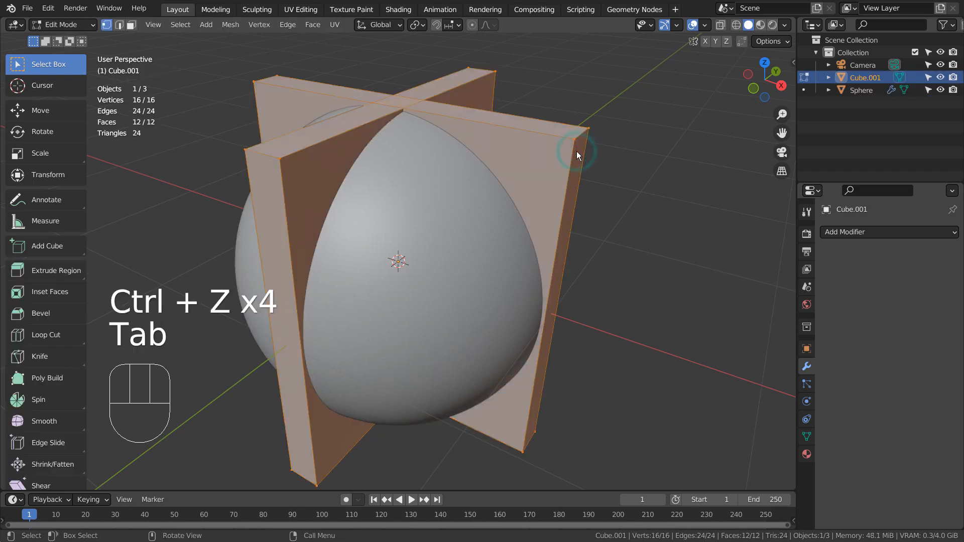
pyautogui.press('KP_1')
pyautogui.click(688, 183)
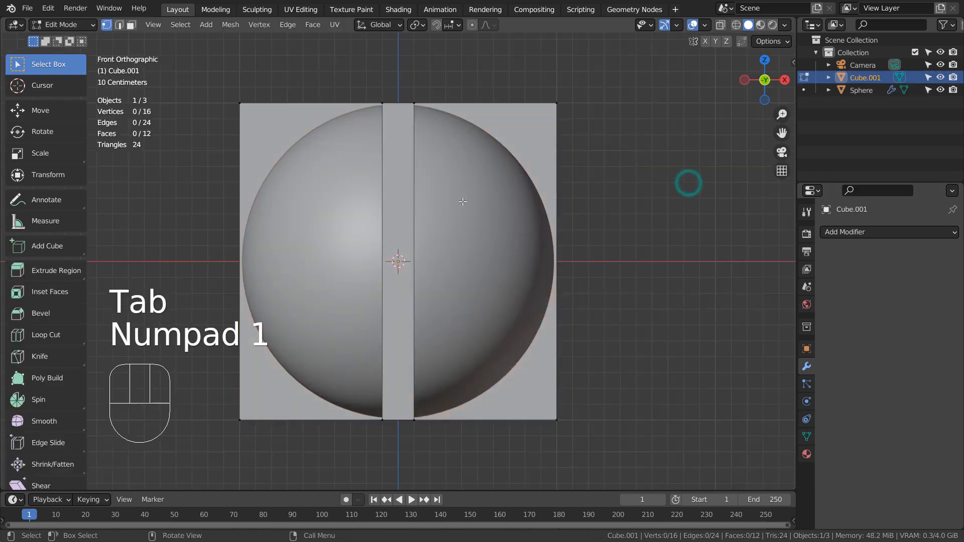
pyautogui.press('l')
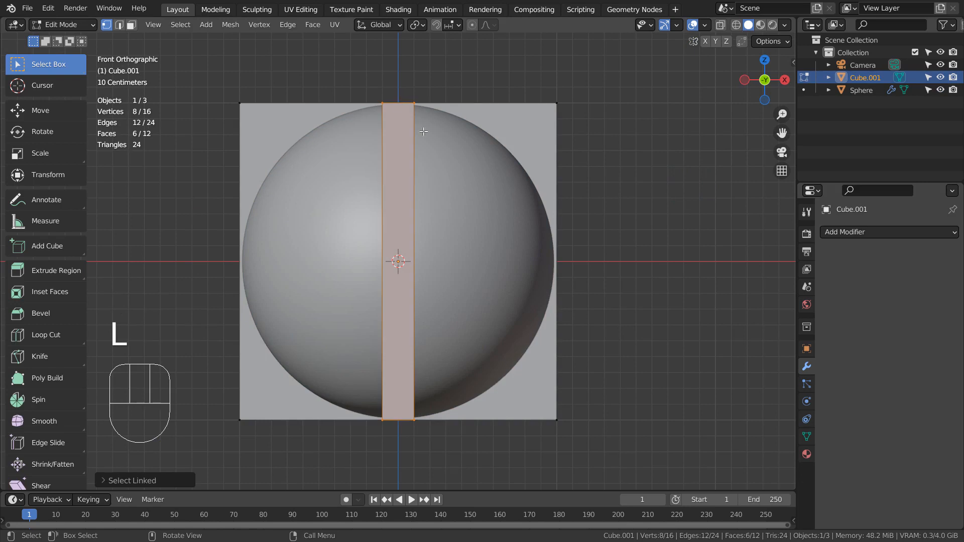
pyautogui.hotkey('shift', 'd')
pyautogui.press('r')
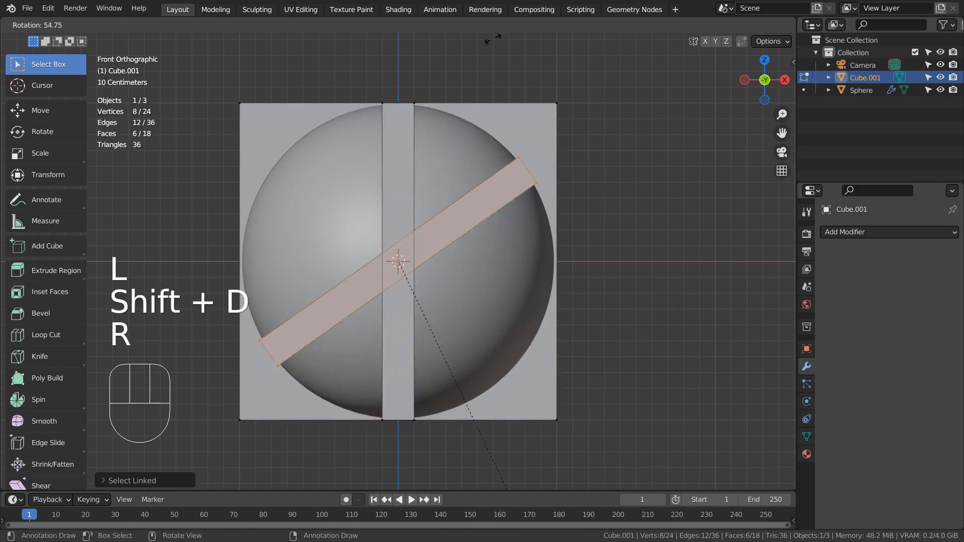
pyautogui.click(365, 34)
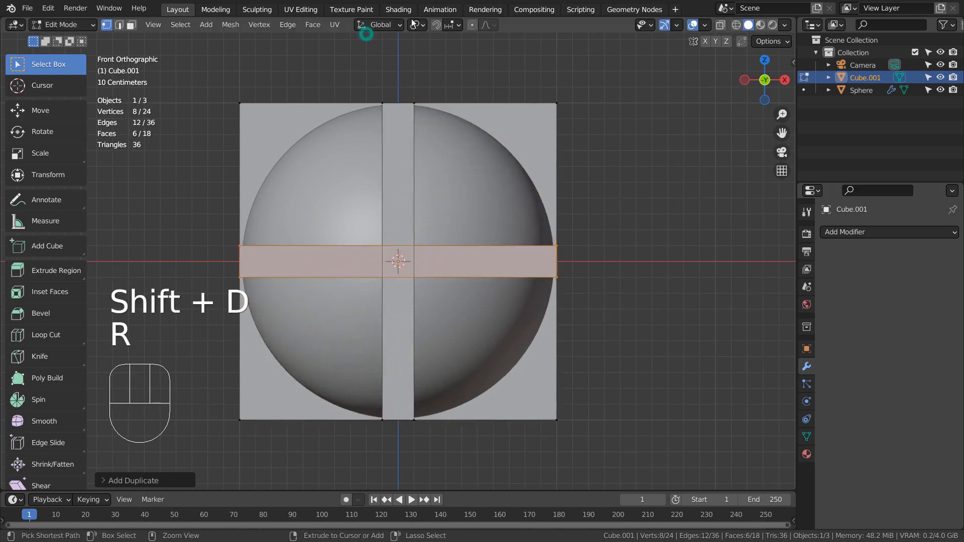
# - Finish editing the Cube.001 mesh and return to Object Mode
pyautogui.click(628, 219)
pyautogui.moveTo(628, 219); pyautogui.dragTo(591, 200, button='middle')
pyautogui.press('Tab')
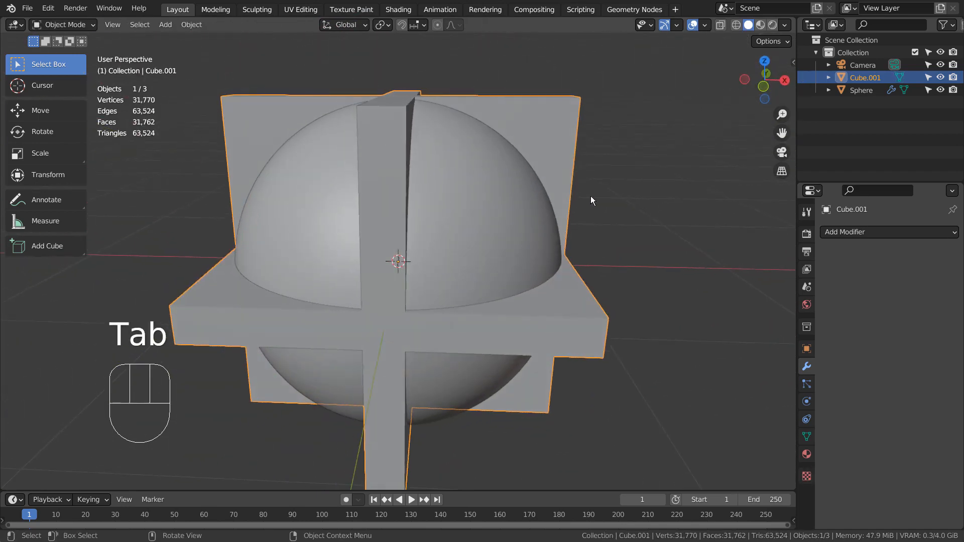
# - Hide the sphere to examine the three crossed slabs from other angles, and undo the hiding
pyautogui.click(474, 216)
pyautogui.press('h')
pyautogui.click(535, 168)
pyautogui.moveTo(537, 174); pyautogui.dragTo(467, 224, button='middle')
pyautogui.hotkey('ctrl', 'z')
pyautogui.hotkey('ctrl', 'z')
# - Set Cube.001 as the object of the sphere's Boolean Difference modifier and enable Self Intersection for the Exact solver
pyautogui.click(377, 186)
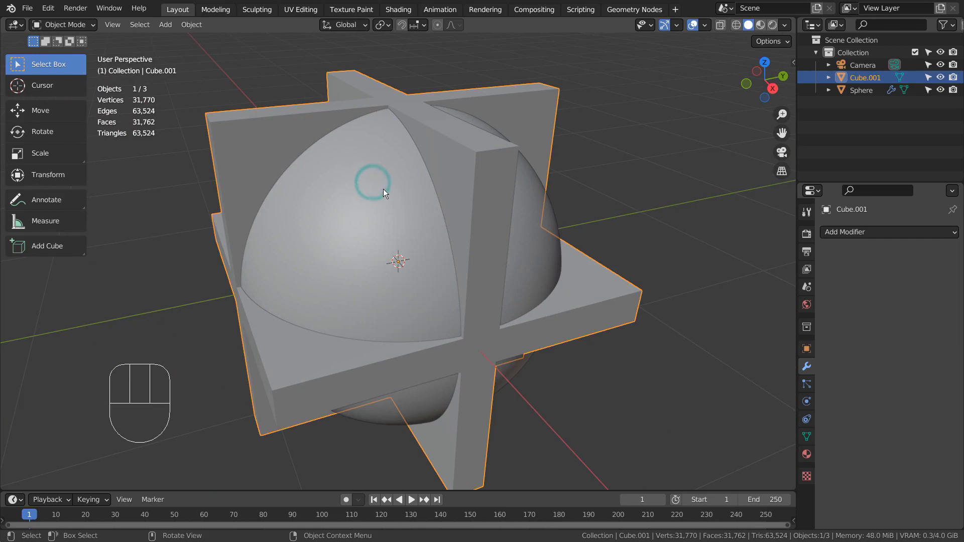
pyautogui.click(404, 217)
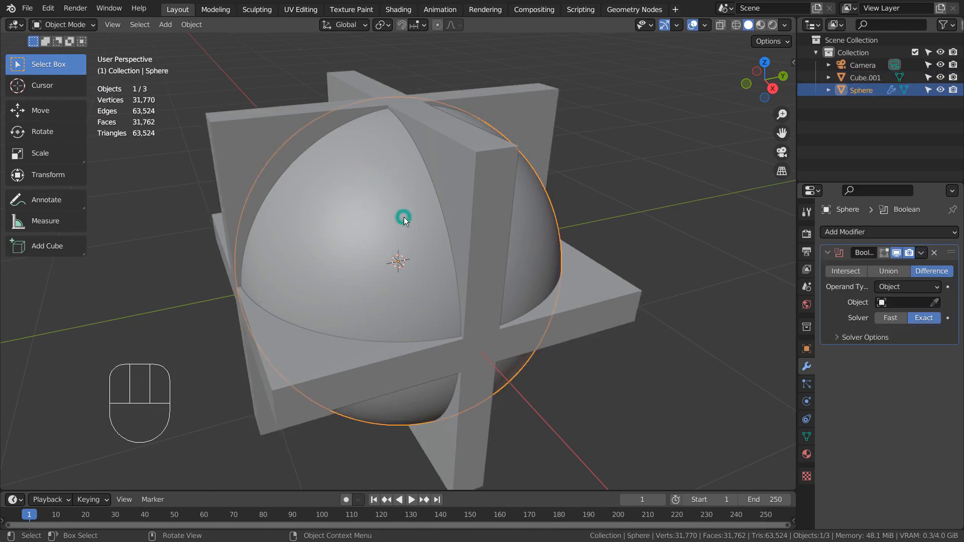
pyautogui.click(882, 302)
pyautogui.click(877, 320)
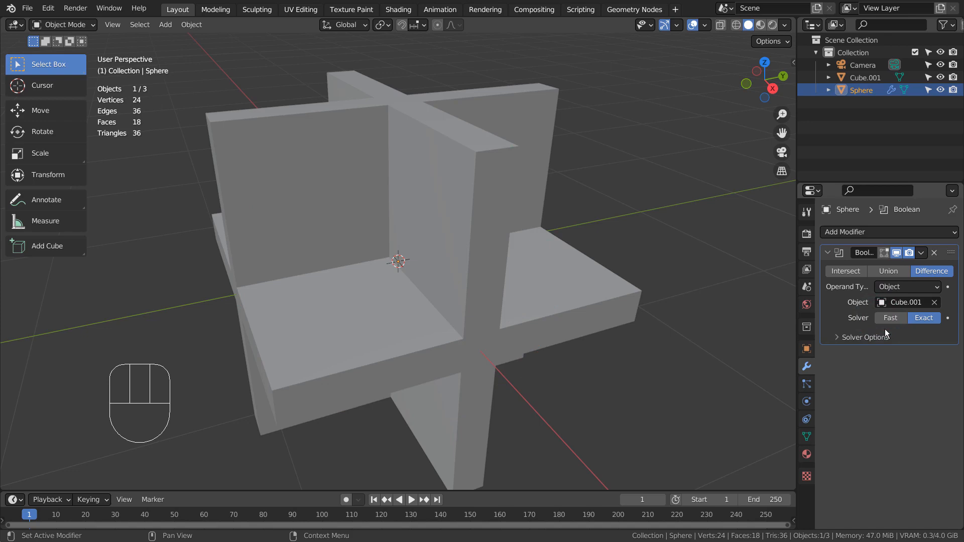
pyautogui.click(837, 343)
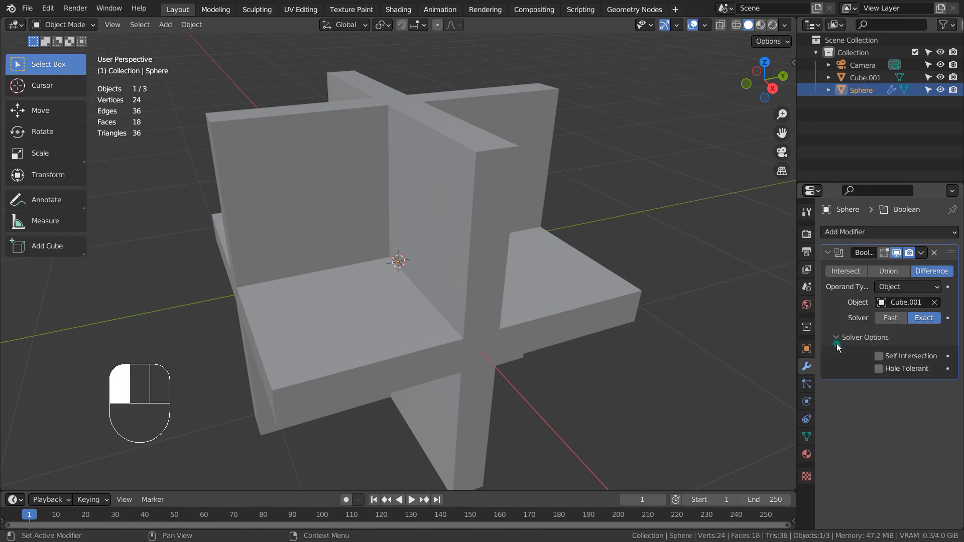
pyautogui.click(880, 357)
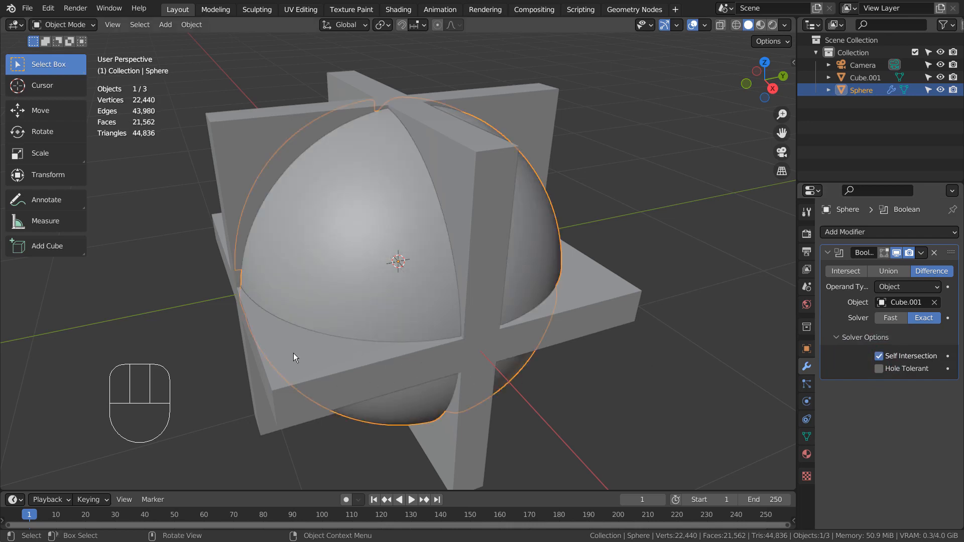
# - Hide Cube.001 in the viewport to expose the cut sphere
pyautogui.click(941, 78)
pyautogui.moveTo(330, 350); pyautogui.dragTo(504, 312, button='middle')
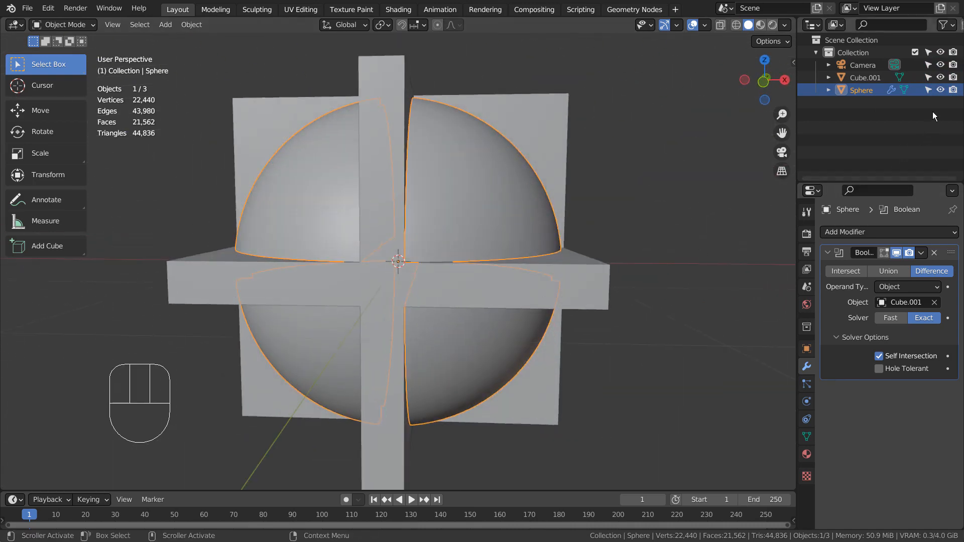
pyautogui.click(941, 77)
pyautogui.moveTo(663, 267); pyautogui.dragTo(665, 237, button='middle')
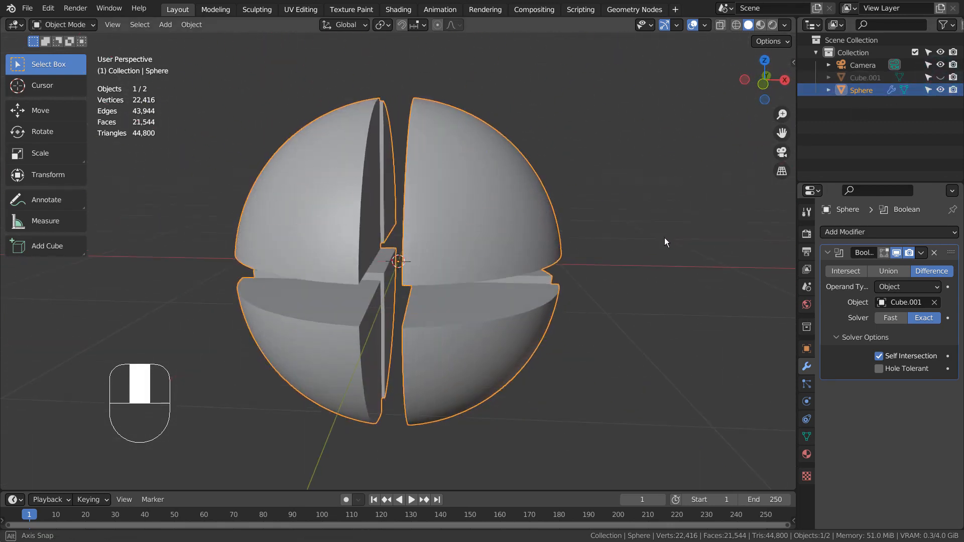
# - Add a UV sphere inside the cut sphere and scale it down to about 0.8
pyautogui.hotkey('shift', 'a')
pyautogui.moveTo(665, 251)
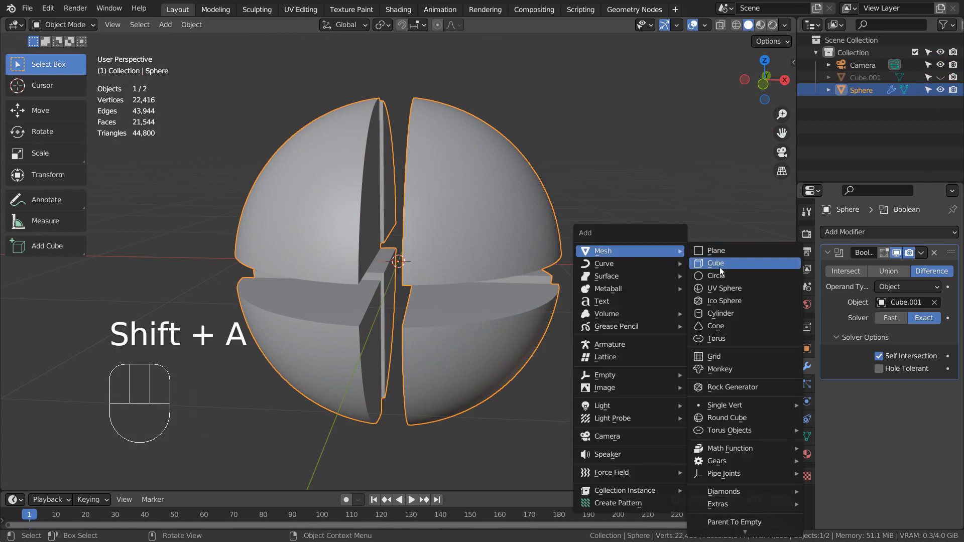
pyautogui.click(721, 288)
pyautogui.press('s')
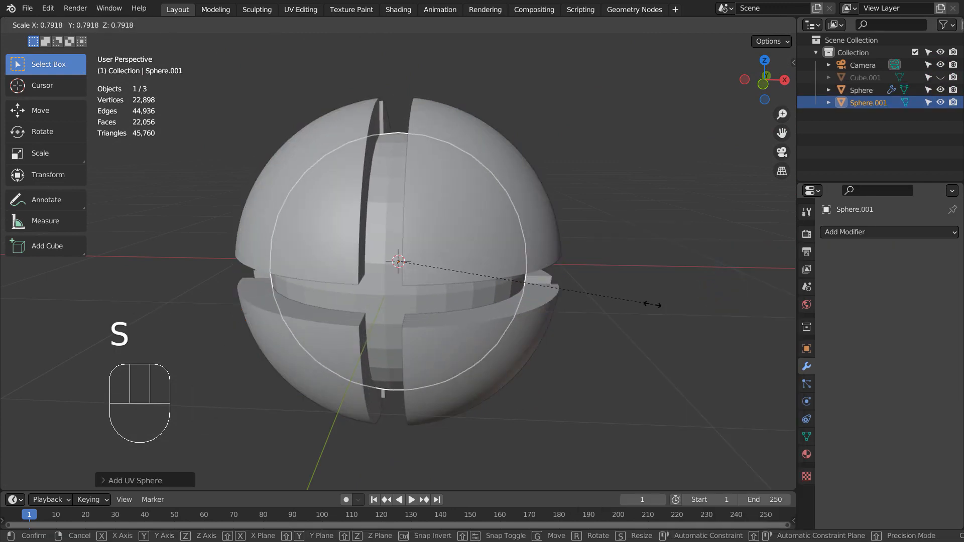
pyautogui.click(653, 305)
# - Give the inner sphere a level 3 Subdivision modifier and shade it smooth
pyautogui.hotkey('ctrl', '3')
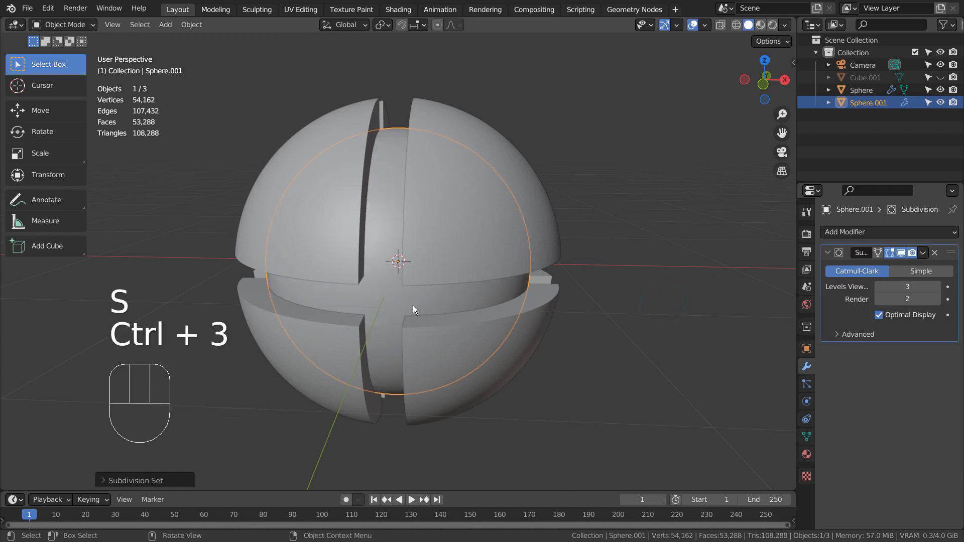
pyautogui.rightClick(400, 304)
pyautogui.click(390, 286)
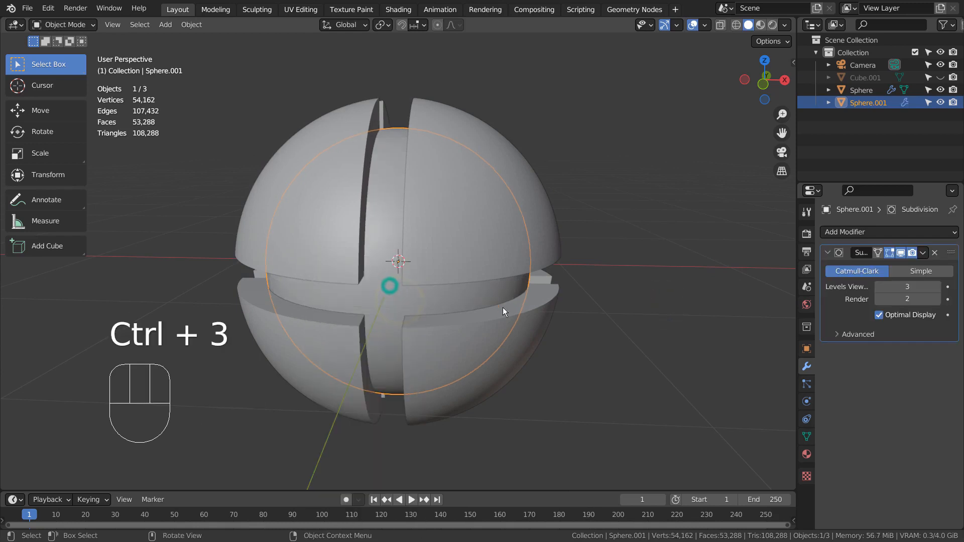
# - Create a new material for the outer cut sphere with Metallic 0.945 and Roughness 0.078
pyautogui.click(544, 241)
pyautogui.moveTo(613, 329); pyautogui.dragTo(591, 308, button='middle')
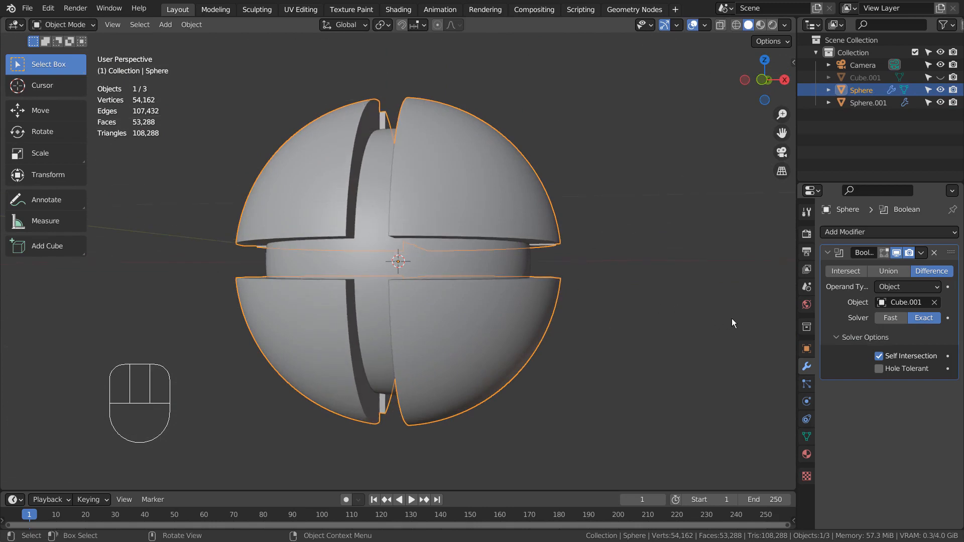
pyautogui.click(806, 455)
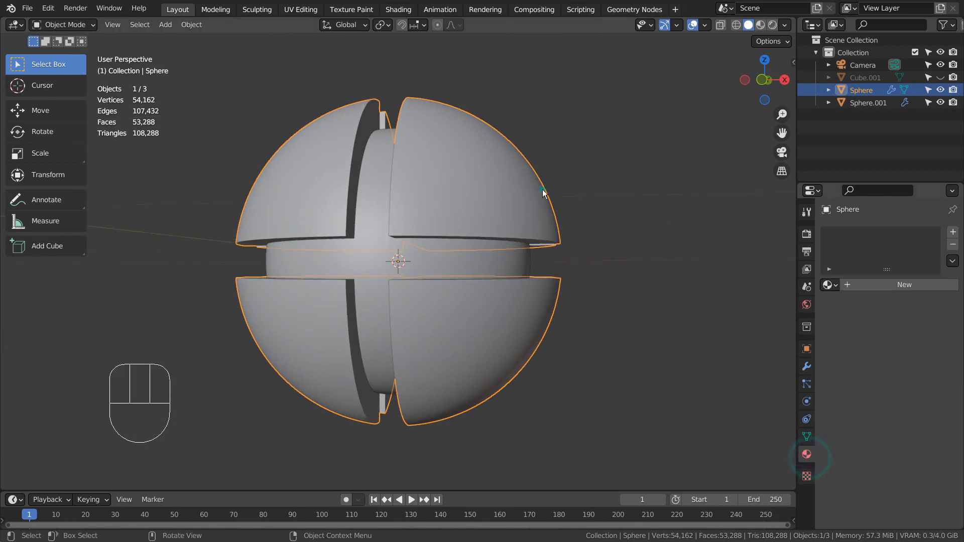
pyautogui.click(899, 290)
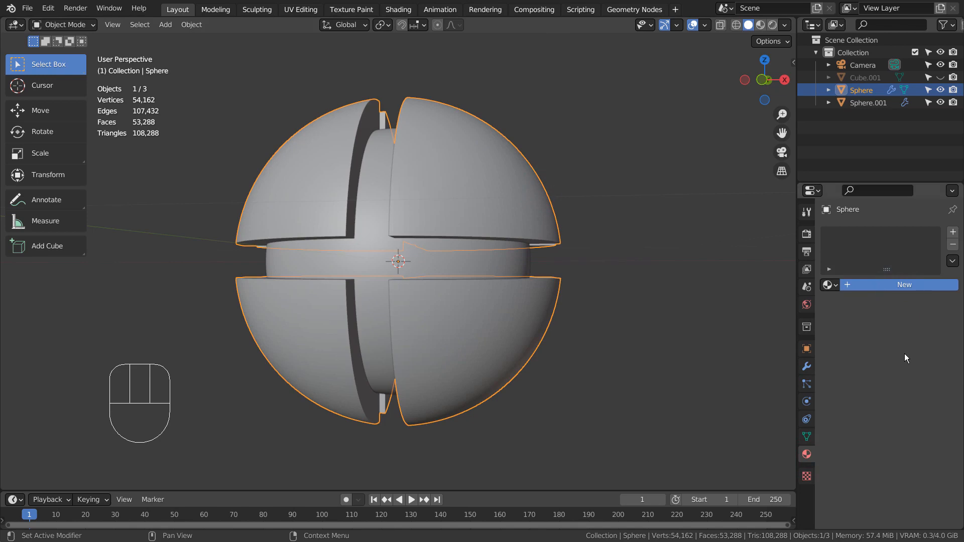
pyautogui.click(872, 285)
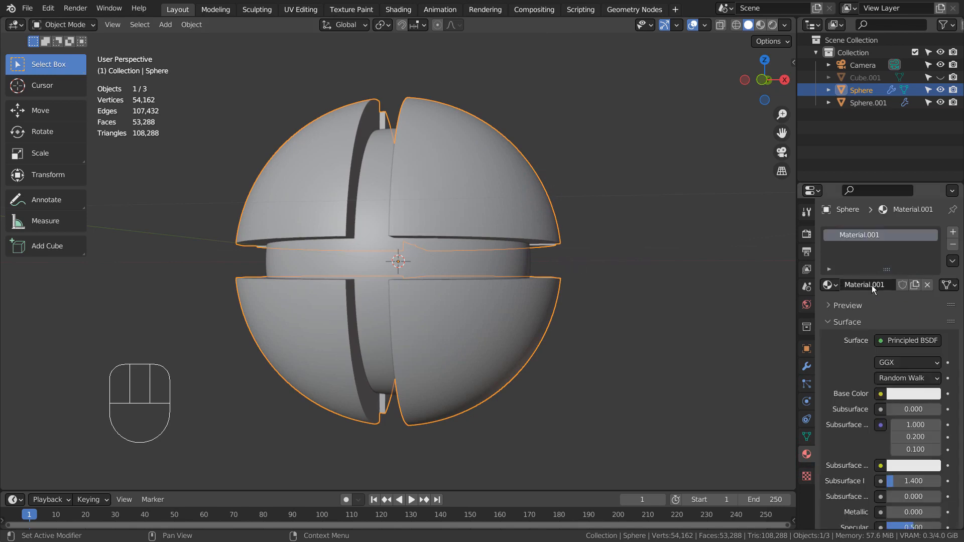
pyautogui.scroll(-4, 903, 421)
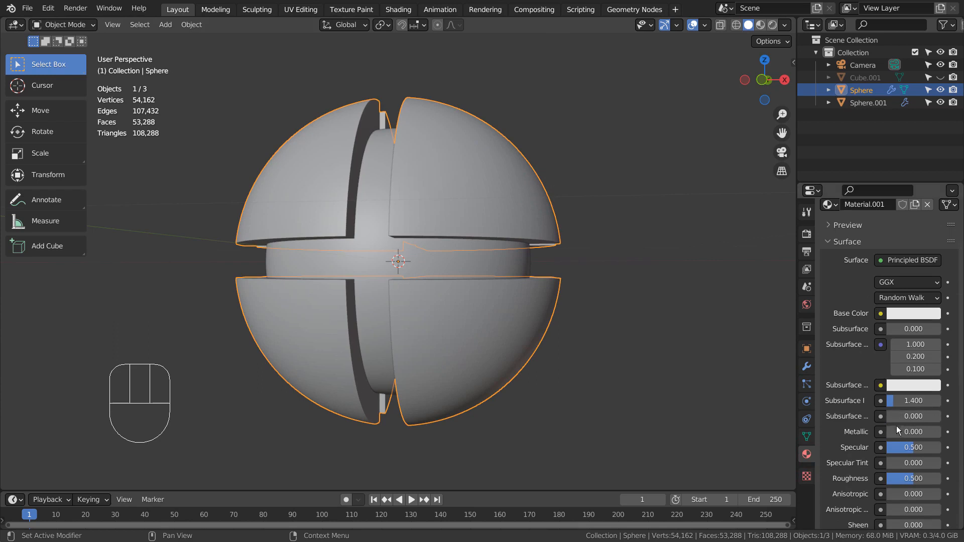
pyautogui.moveTo(896, 430); pyautogui.dragTo(938, 431)
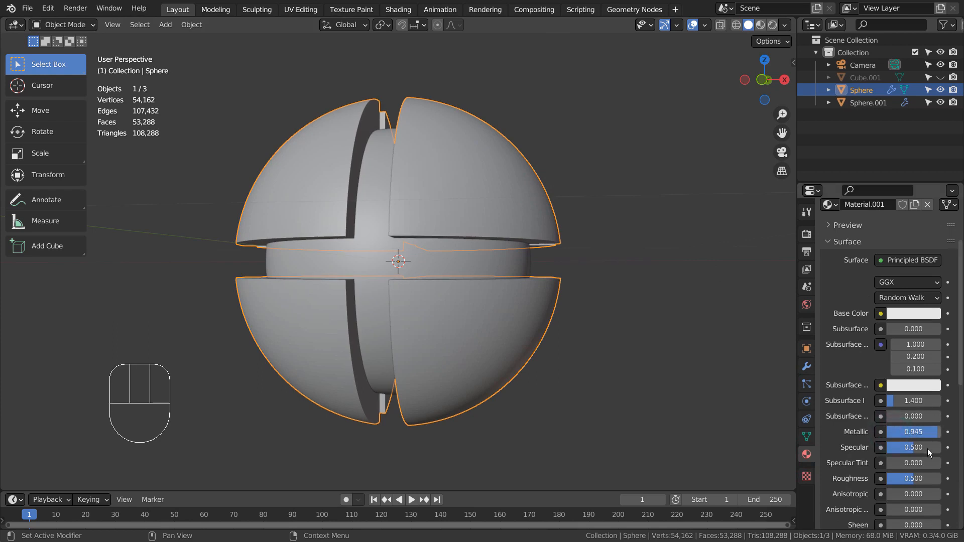
pyautogui.moveTo(914, 480); pyautogui.dragTo(892, 479)
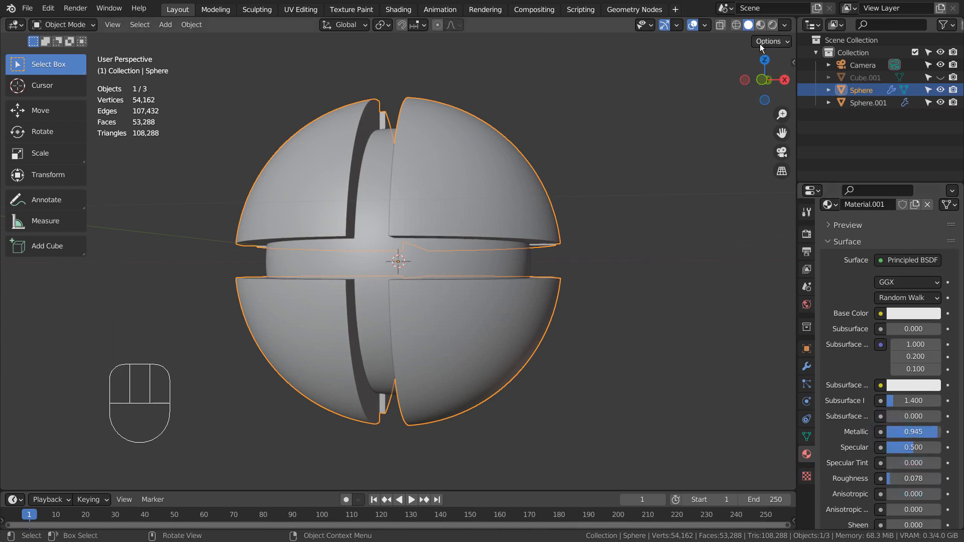
# - Switch the viewport to Material Preview shading and shade the outer cut sphere smooth
pyautogui.click(760, 25)
pyautogui.click(634, 168)
pyautogui.rightClick(504, 146)
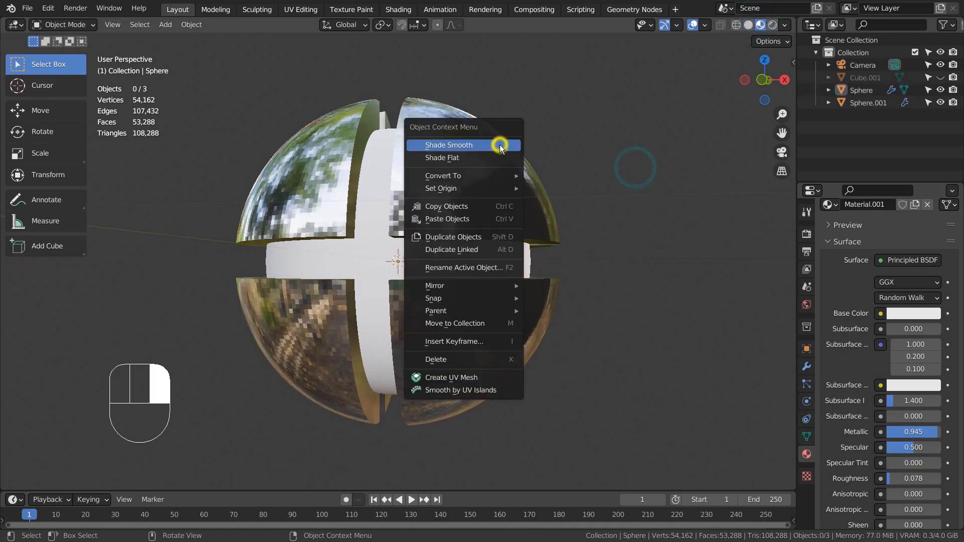
pyautogui.click(503, 147)
pyautogui.click(505, 155)
pyautogui.rightClick(504, 154)
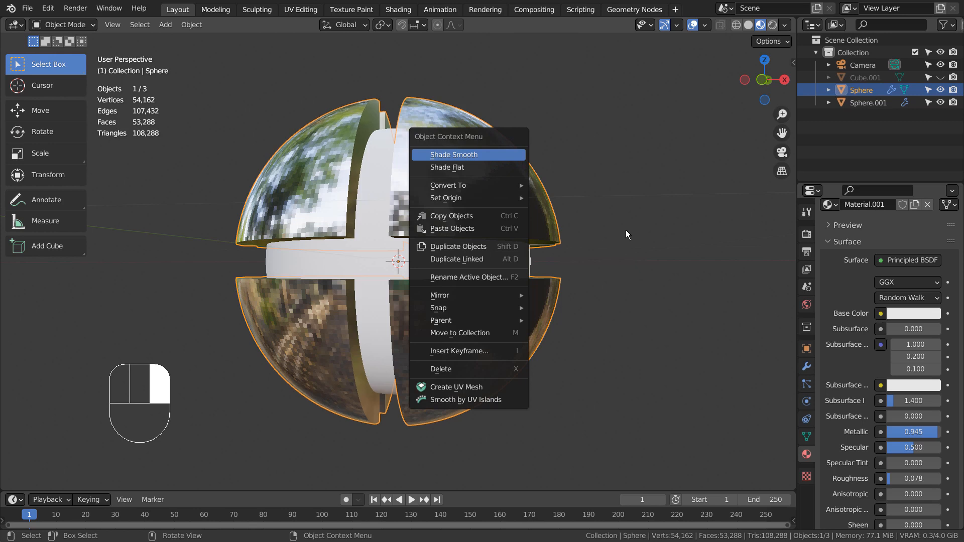
pyautogui.press('Return')
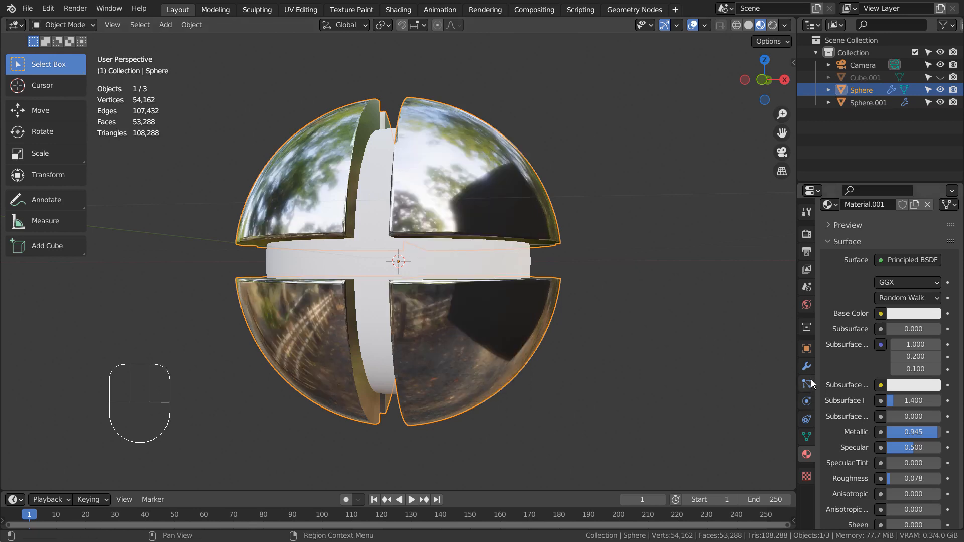
# - Apply the Boolean modifier on the outer sphere
pyautogui.click(807, 366)
pyautogui.click(838, 308)
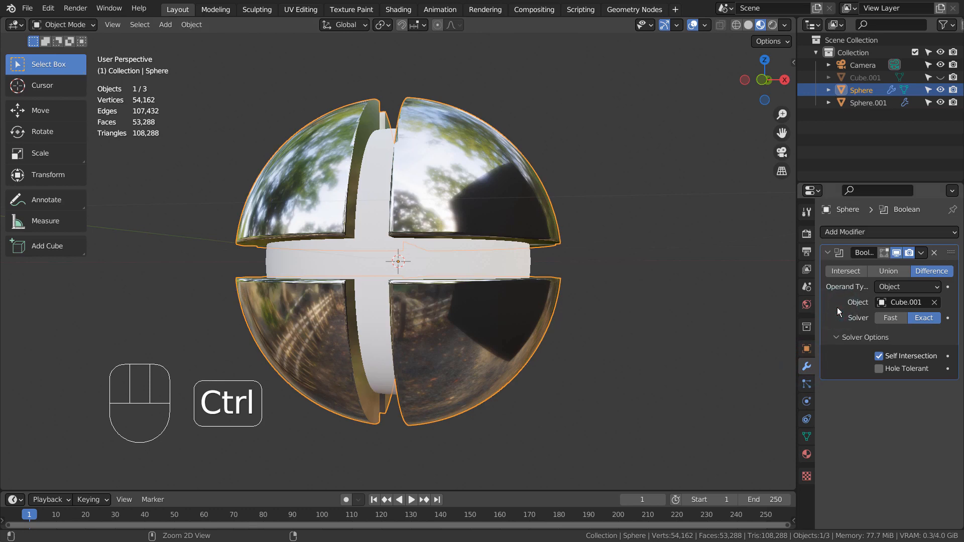
pyautogui.hotkey('ctrl', 'a')
pyautogui.click(667, 307)
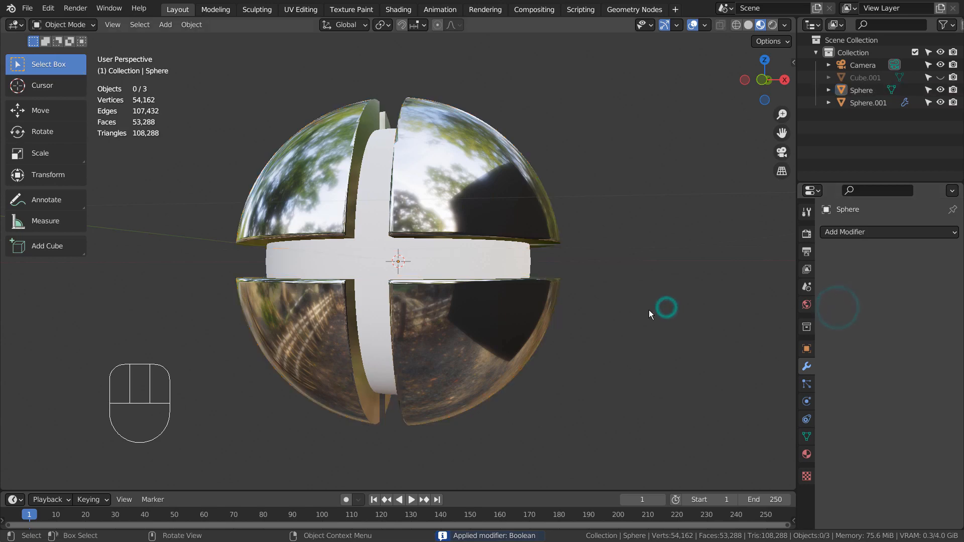
# - Create a new material for the inner sphere with a red Base Color
pyautogui.moveTo(648, 310); pyautogui.dragTo(738, 362, button='middle')
pyautogui.moveTo(608, 367); pyautogui.dragTo(416, 270, button='middle')
pyautogui.click(402, 273)
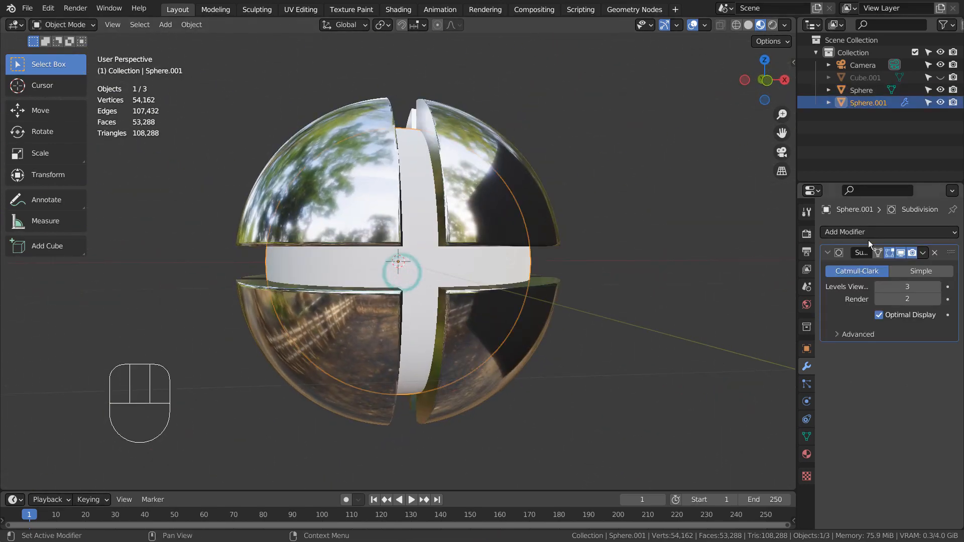
pyautogui.click(805, 455)
pyautogui.click(878, 288)
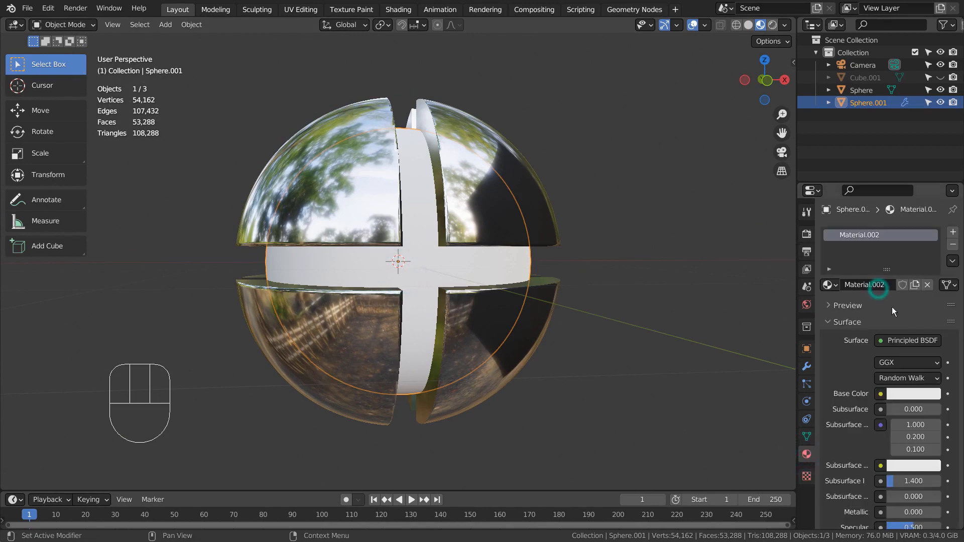
pyautogui.click(904, 395)
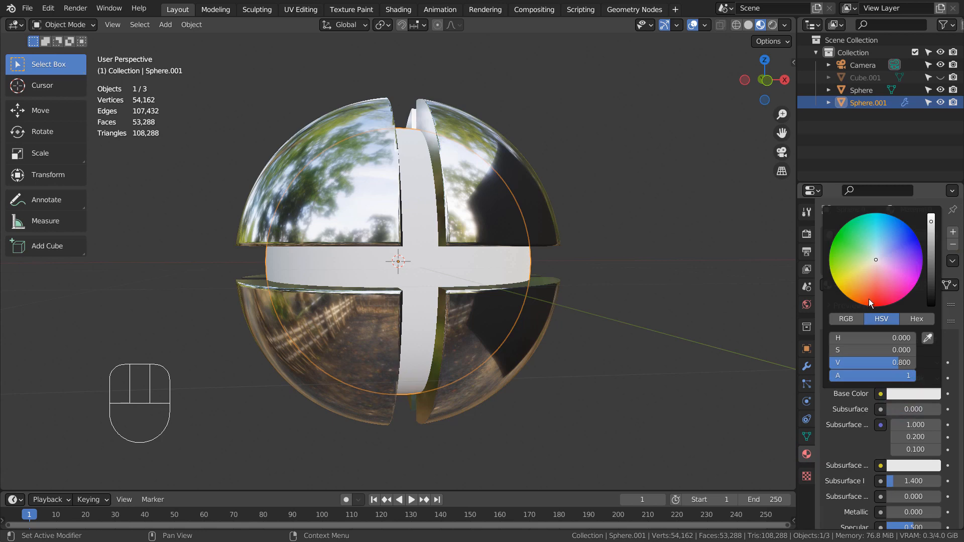
pyautogui.click(879, 302)
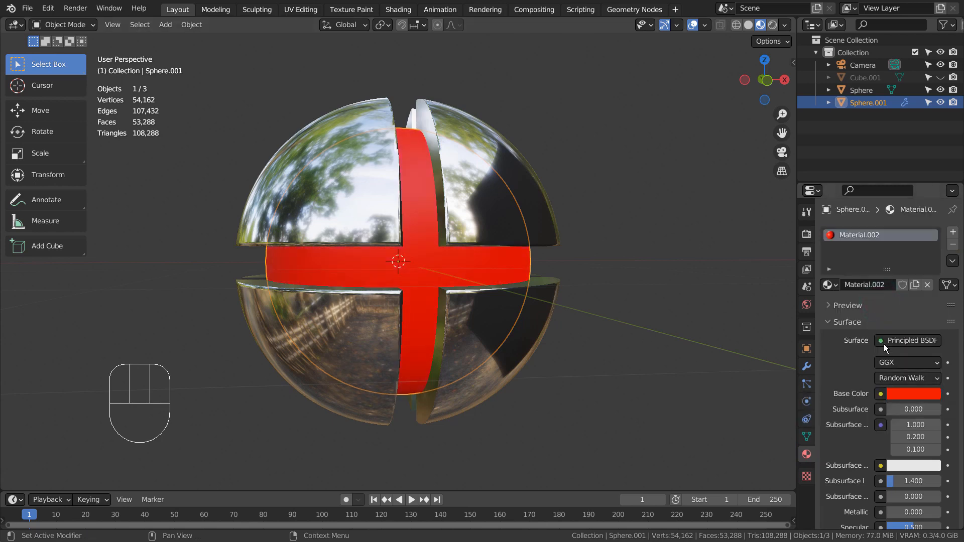
# - Change the inner sphere's material surface to Emission with a red color and a Strength of 35
pyautogui.click(884, 342)
pyautogui.click(786, 96)
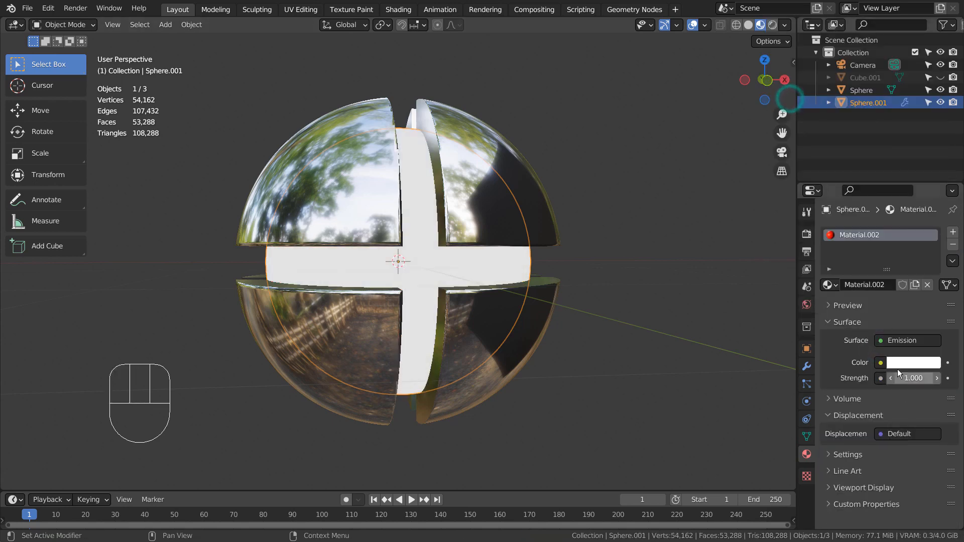
pyautogui.click(899, 363)
pyautogui.click(879, 276)
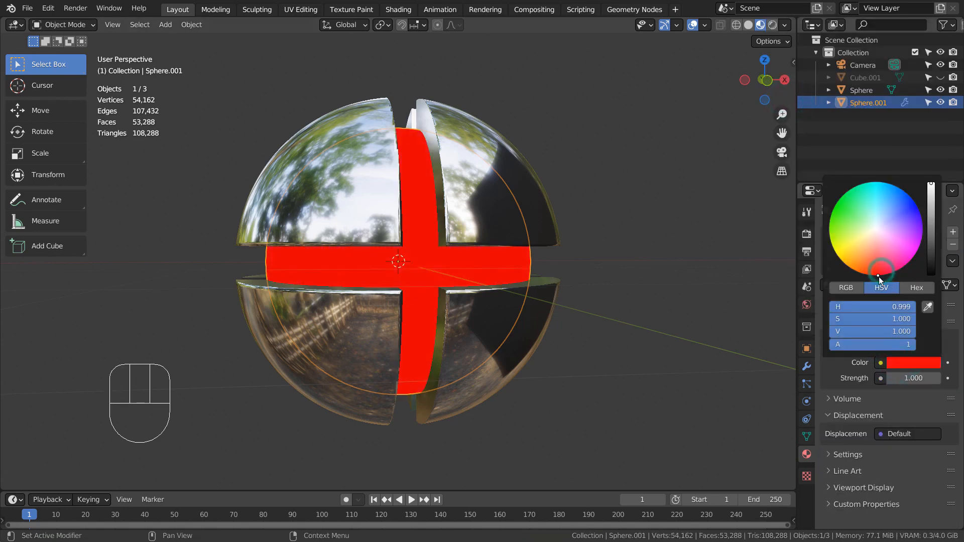
pyautogui.click(913, 376)
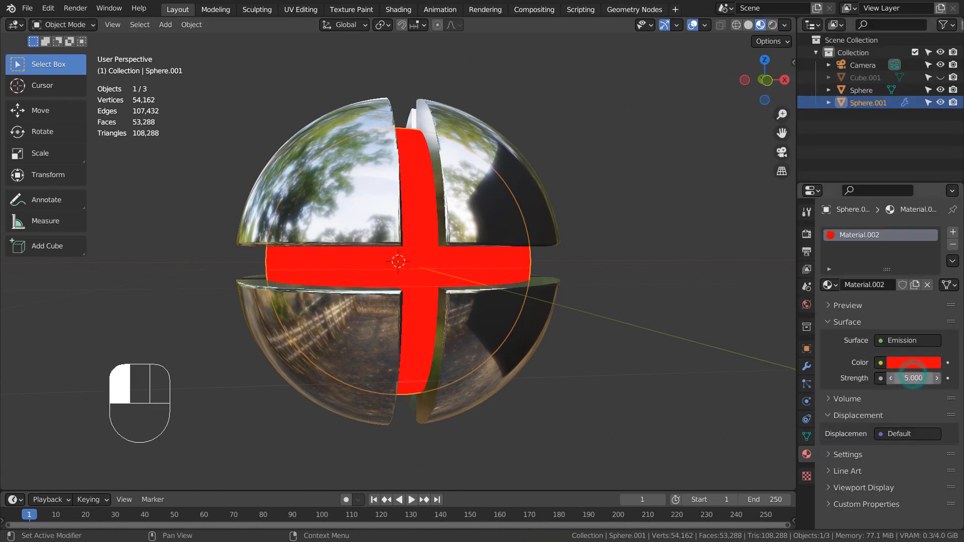
pyautogui.write('5.0')
pyautogui.press('Return')
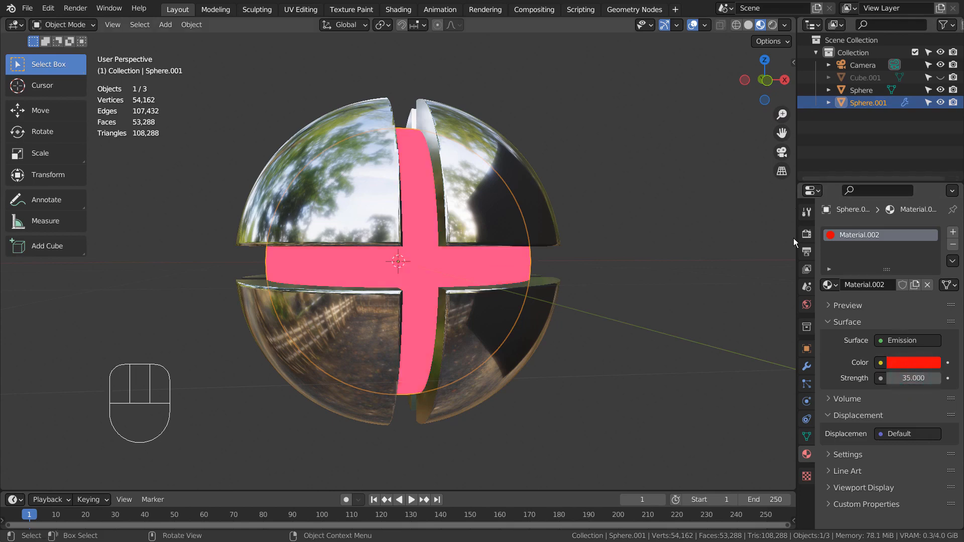
# - Set the render engine to Eevee and enable Bloom
pyautogui.click(806, 237)
pyautogui.click(911, 233)
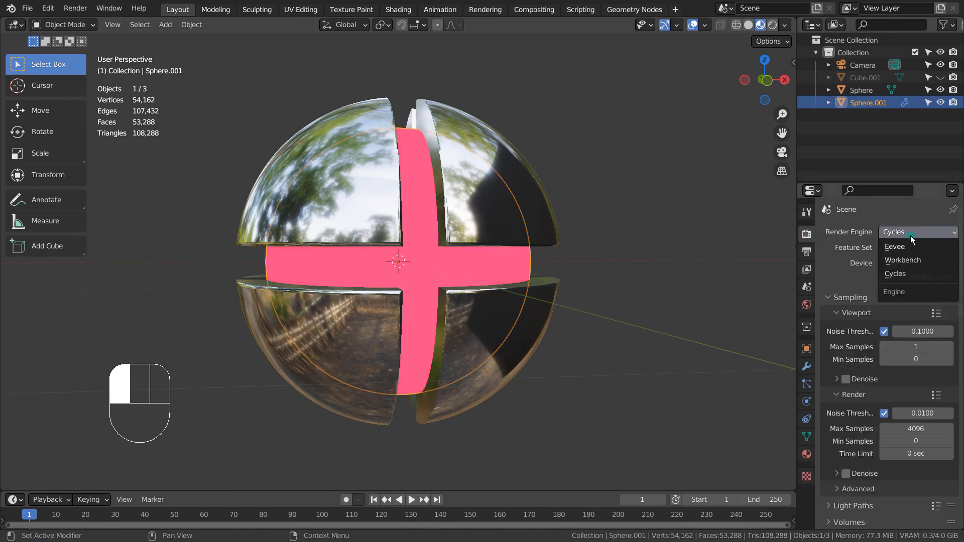
pyautogui.click(911, 246)
pyautogui.click(838, 336)
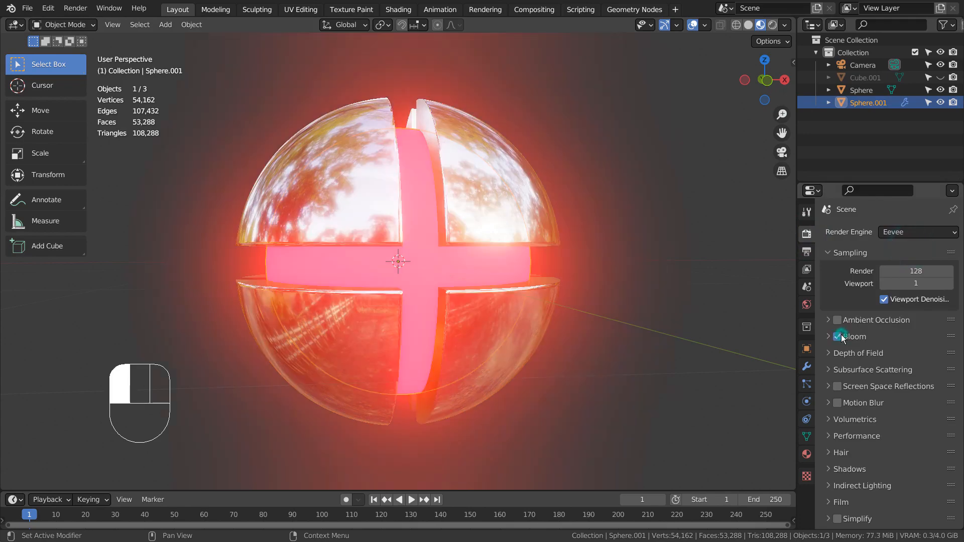
# - Join the glowing inner sphere and the grooved outer sphere into a single object
pyautogui.click(687, 306)
pyautogui.moveTo(651, 291)
pyautogui.mouseDown(button='middle')
pyautogui.moveTo(635, 308)
pyautogui.moveTo(660, 276)
pyautogui.moveTo(537, 276)
pyautogui.moveTo(530, 207)
pyautogui.moveTo(698, 204)
pyautogui.moveTo(673, 268)
pyautogui.moveTo(655, 279)
pyautogui.mouseUp(button='middle')
pyautogui.click(402, 311)
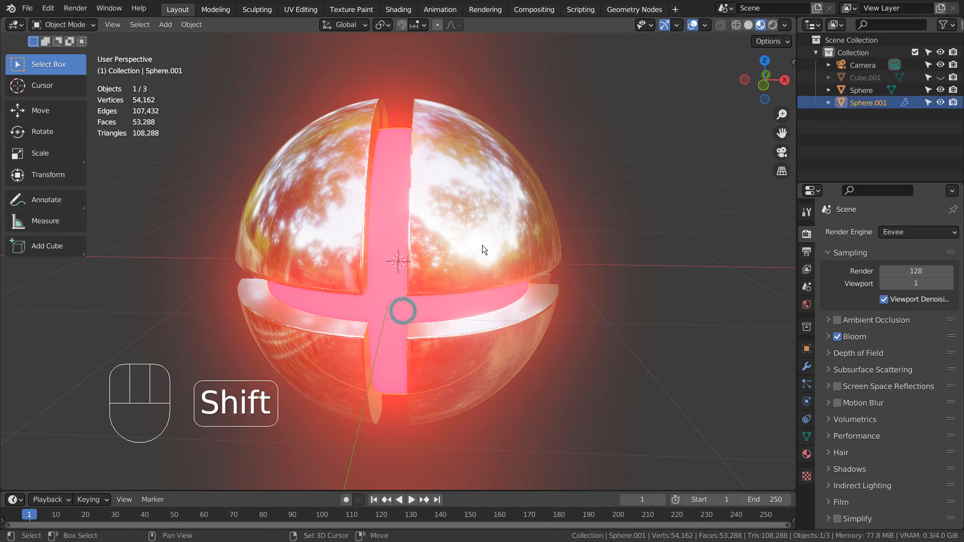
pyautogui.keyDown('shift'); pyautogui.click(484, 244); pyautogui.keyUp('shift')
pyautogui.hotkey('ctrl', 'j')
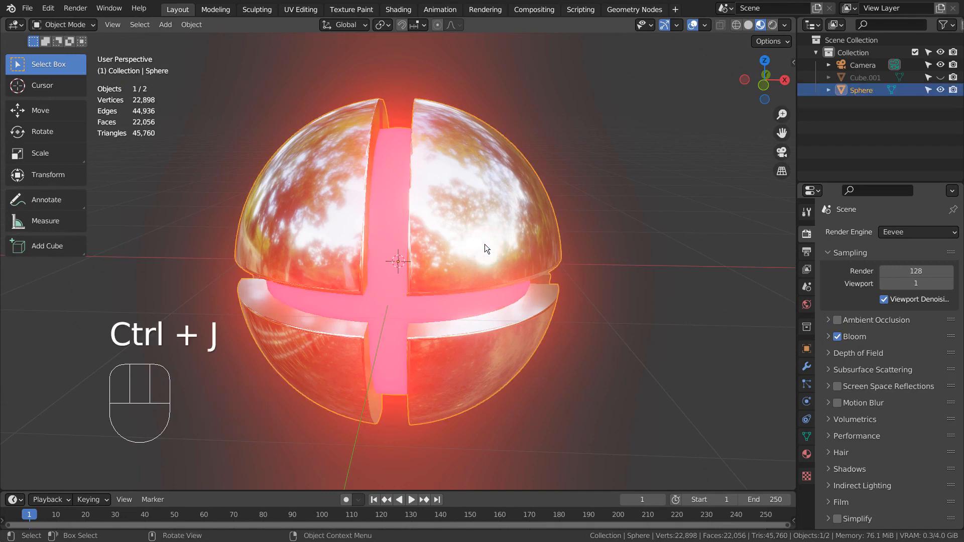
# - Move the joined sphere up 1 m along the global Z axis in front view
pyautogui.press('KP_1')
pyautogui.press('g')
pyautogui.press('z')
pyautogui.press('1')
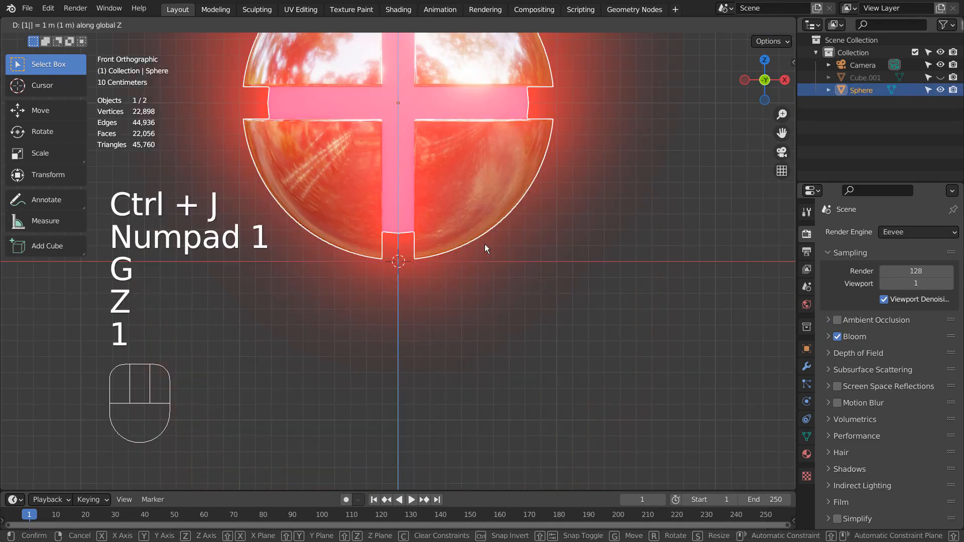
pyautogui.click(517, 291)
pyautogui.scroll(-5, 666, 282)
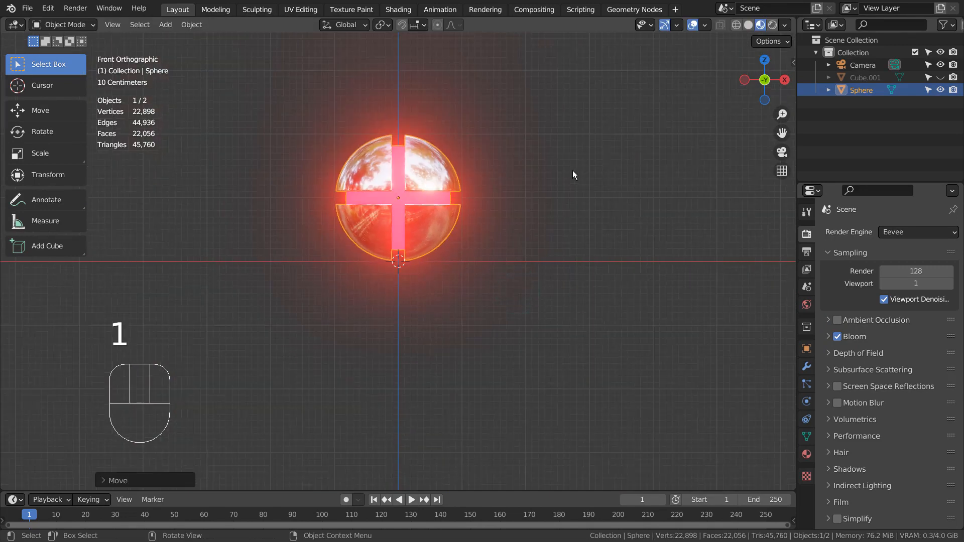
# - Duplicate the joined sphere and place the copy at -2.5 m along the X axis
pyautogui.hotkey('shift', 'd')
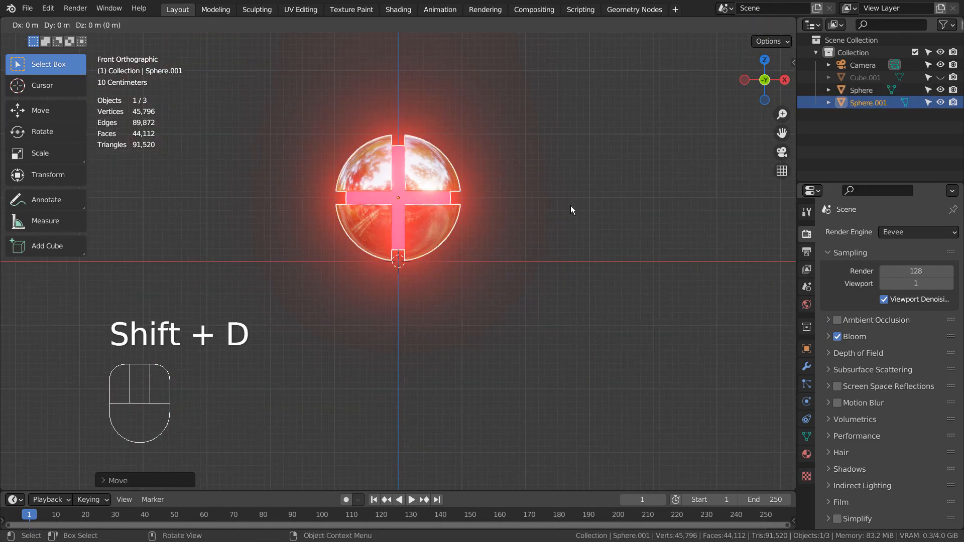
pyautogui.press('x')
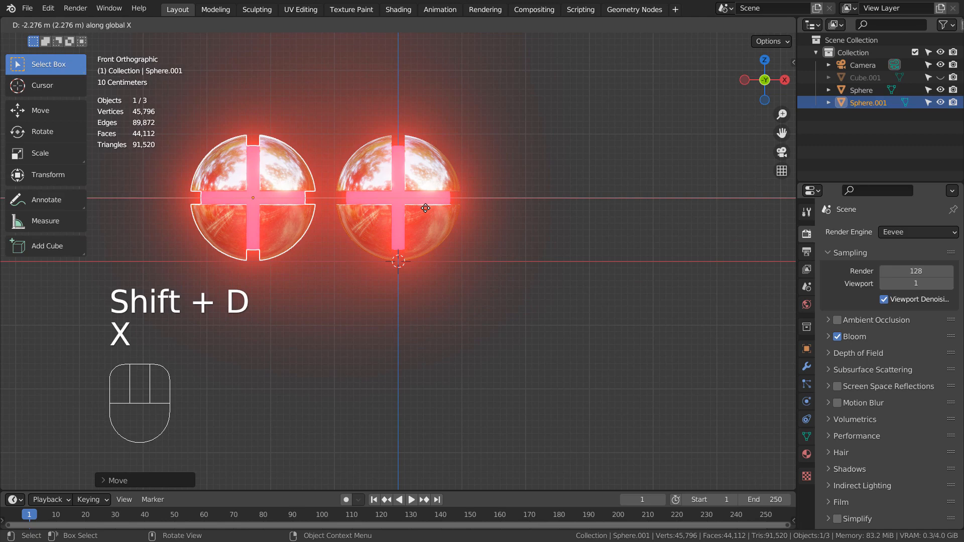
pyautogui.press('ctrl')
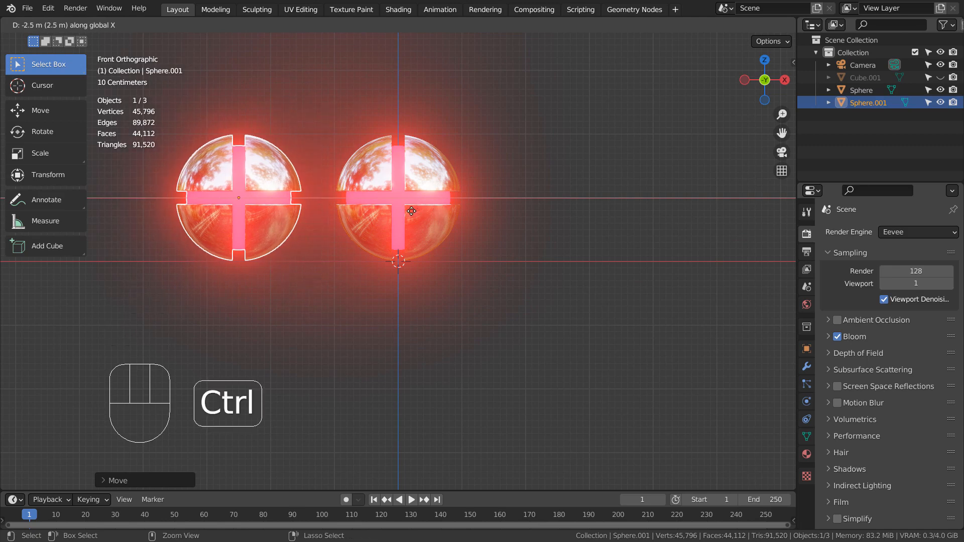
pyautogui.click(411, 211)
# - Duplicate the new copy and offset it 5 m along X so it sits on the other side of the original sphere
pyautogui.hotkey('shift', 'd')
pyautogui.press('x')
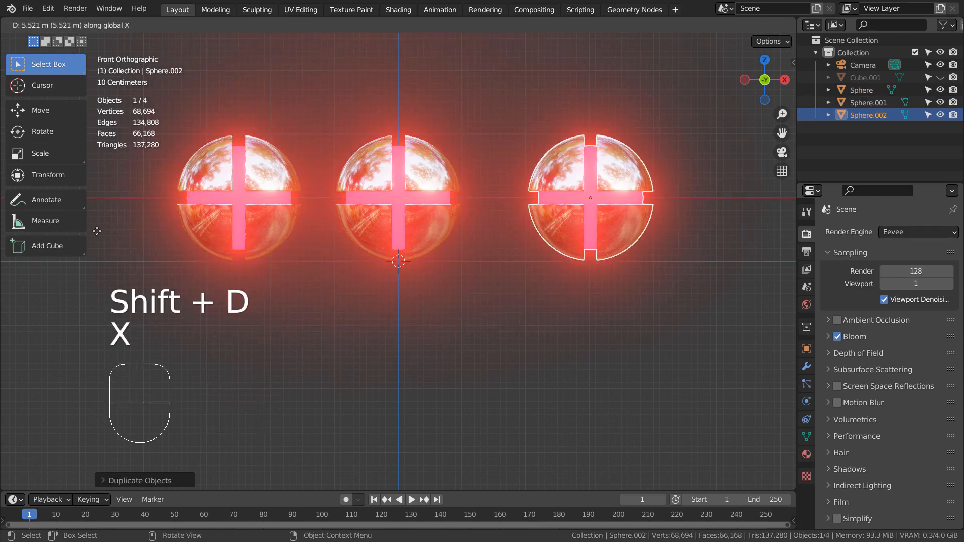
pyautogui.press('ctrl')
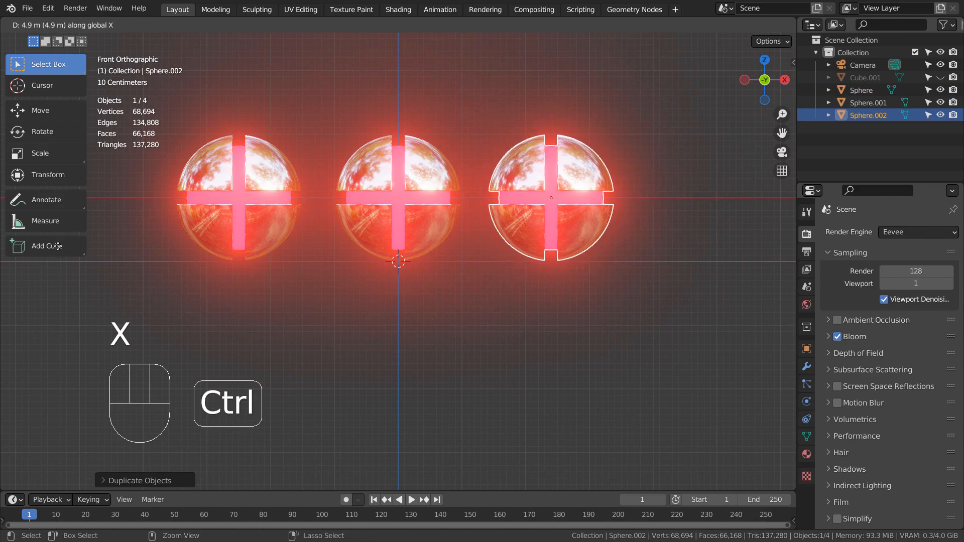
pyautogui.press('ctrl')
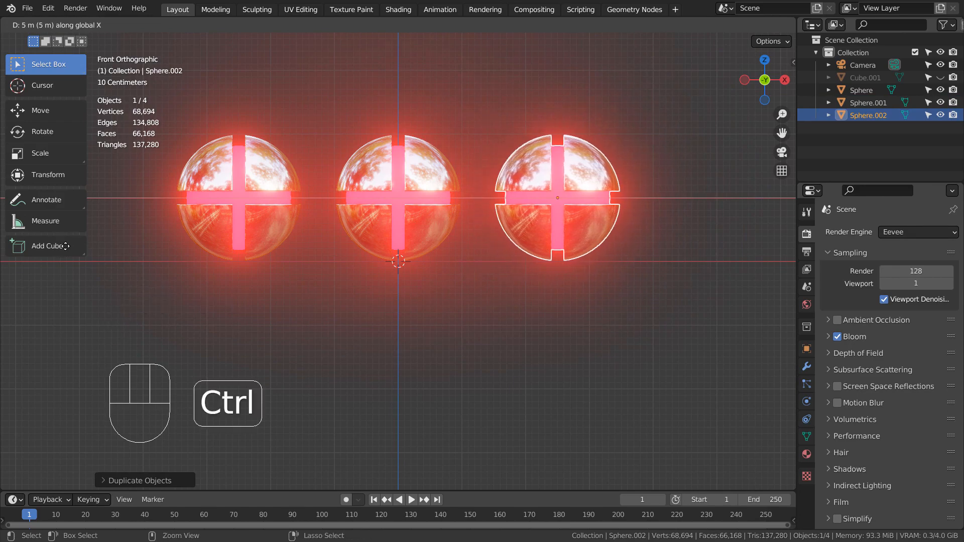
pyautogui.click(65, 246)
# - Make the emission material of the sphere at the negative X end a single-user copy
pyautogui.moveTo(517, 260); pyautogui.dragTo(507, 296, button='middle')
pyautogui.click(225, 191)
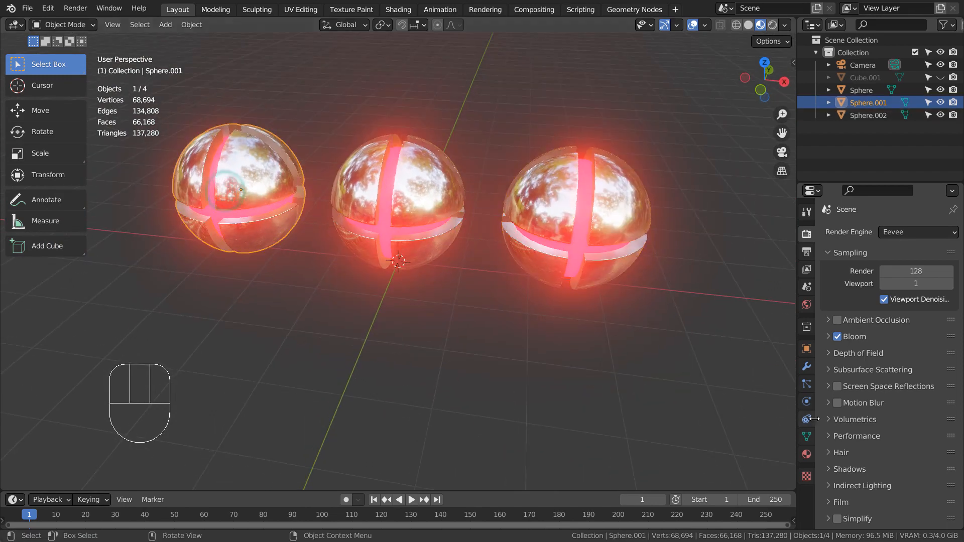
pyautogui.click(806, 454)
pyautogui.click(865, 251)
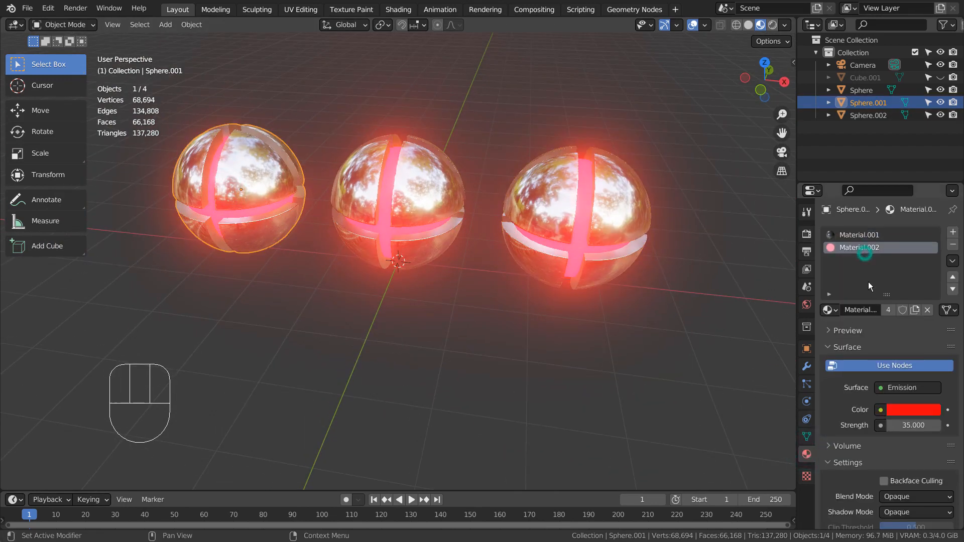
pyautogui.click(889, 310)
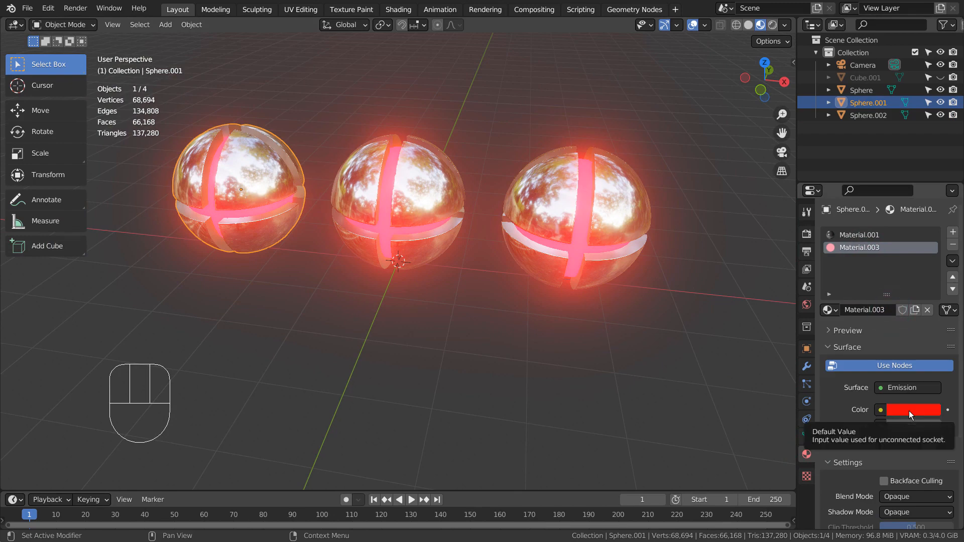
# - Give the middle sphere its own copy of the emission material and set its color to green
pyautogui.click(392, 198)
pyautogui.click(869, 249)
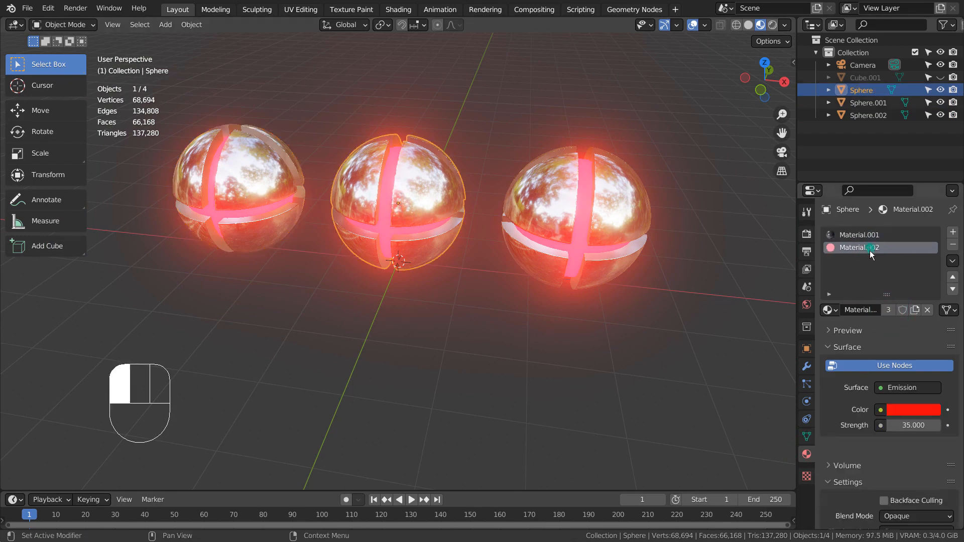
pyautogui.click(889, 310)
pyautogui.click(904, 410)
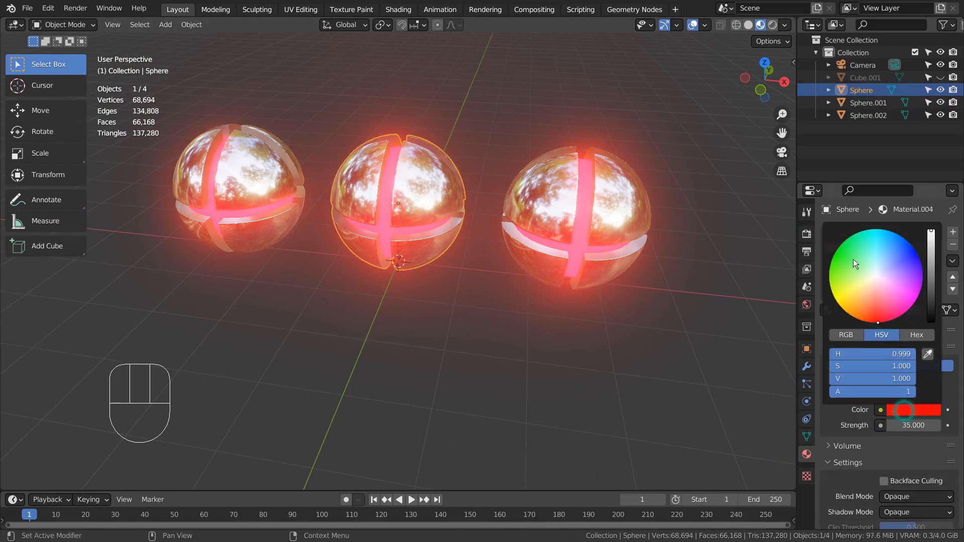
pyautogui.click(842, 255)
# - Give the sphere at the positive X end its own copy of the emission material and set its color to blue
pyautogui.click(616, 197)
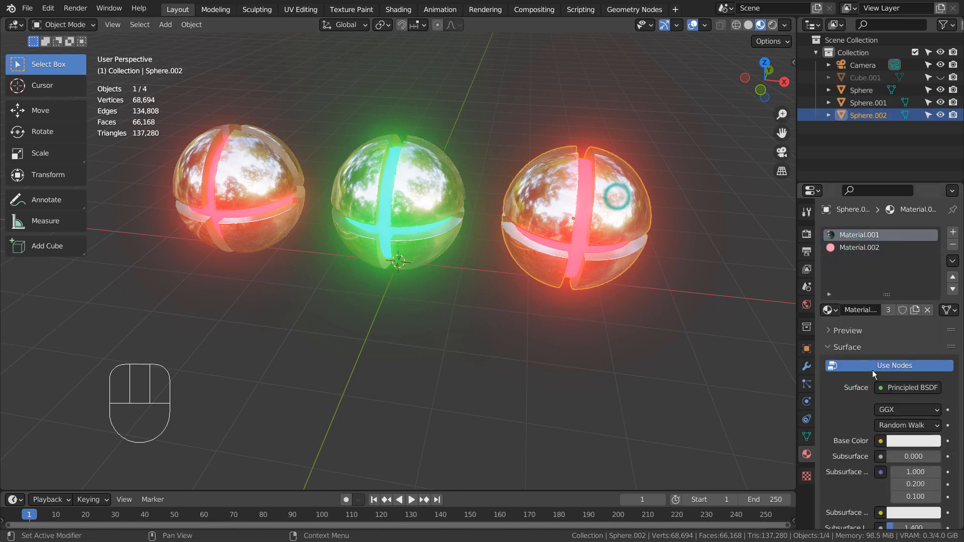
pyautogui.click(863, 248)
pyautogui.click(887, 310)
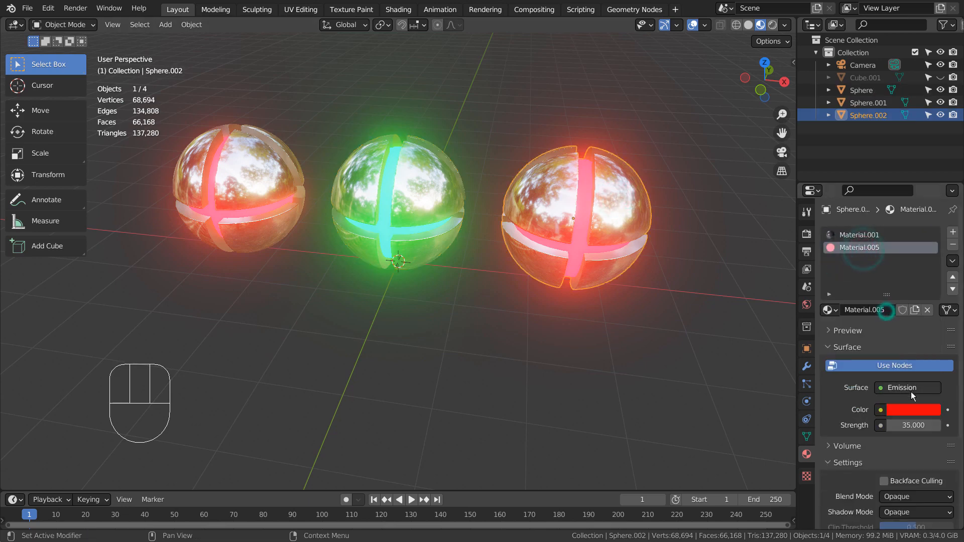
pyautogui.click(913, 409)
pyautogui.click(910, 248)
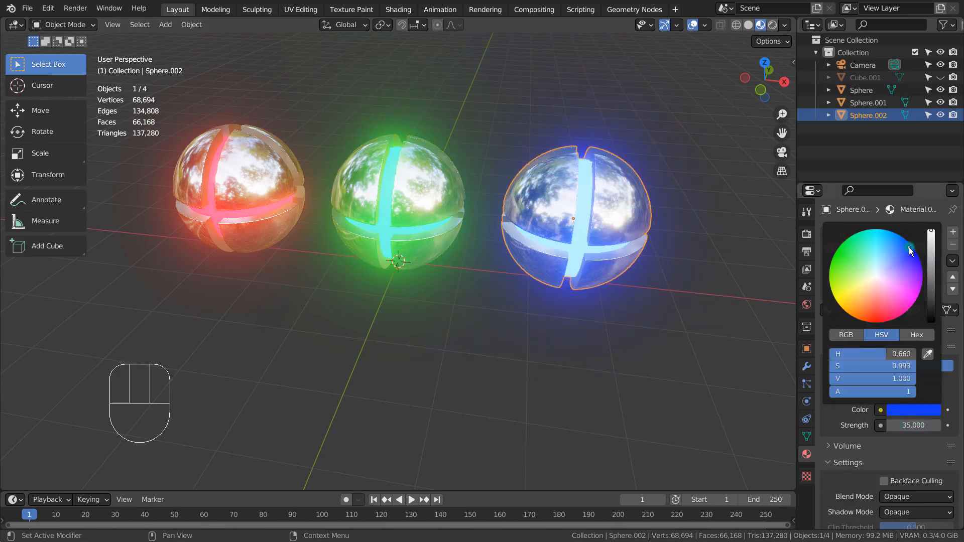
pyautogui.click(577, 303)
# - Add a plane mesh and scale it up as a large floor beneath the three spheres
pyautogui.moveTo(553, 321); pyautogui.dragTo(564, 379, button='middle')
pyautogui.hotkey('shift', 'a')
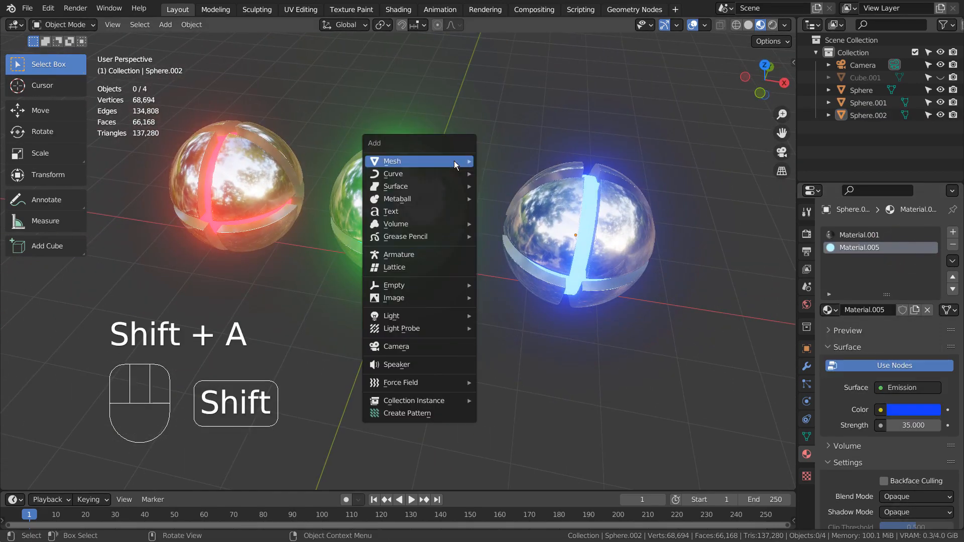
pyautogui.moveTo(454, 161)
pyautogui.click(507, 163)
pyautogui.press('s')
pyautogui.click(114, 203)
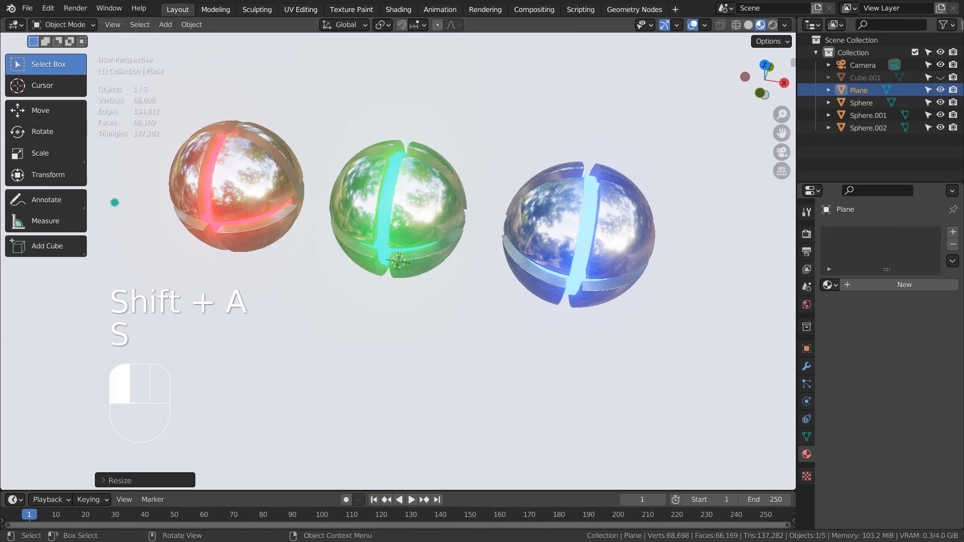
# - Create a new material for the floor plane with a light green Base Color
pyautogui.click(911, 284)
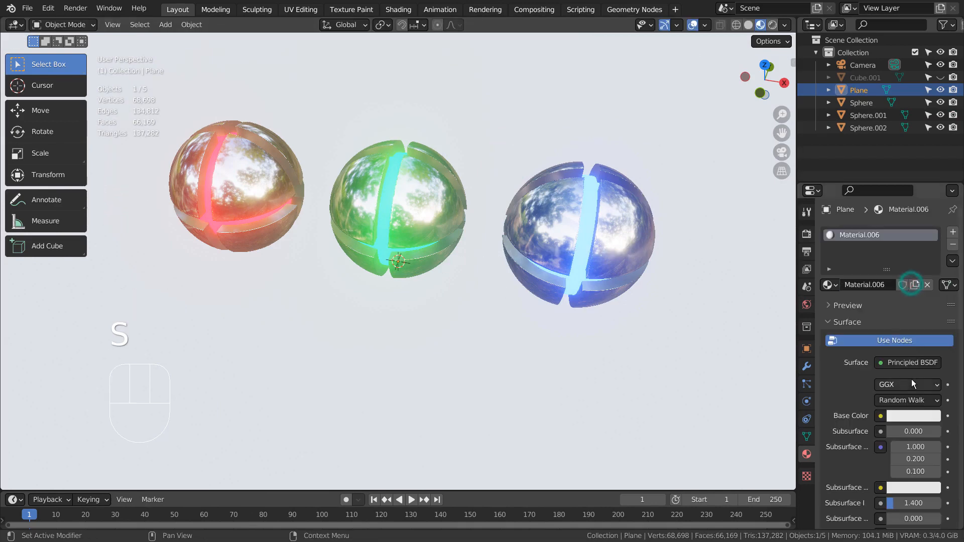
pyautogui.click(903, 416)
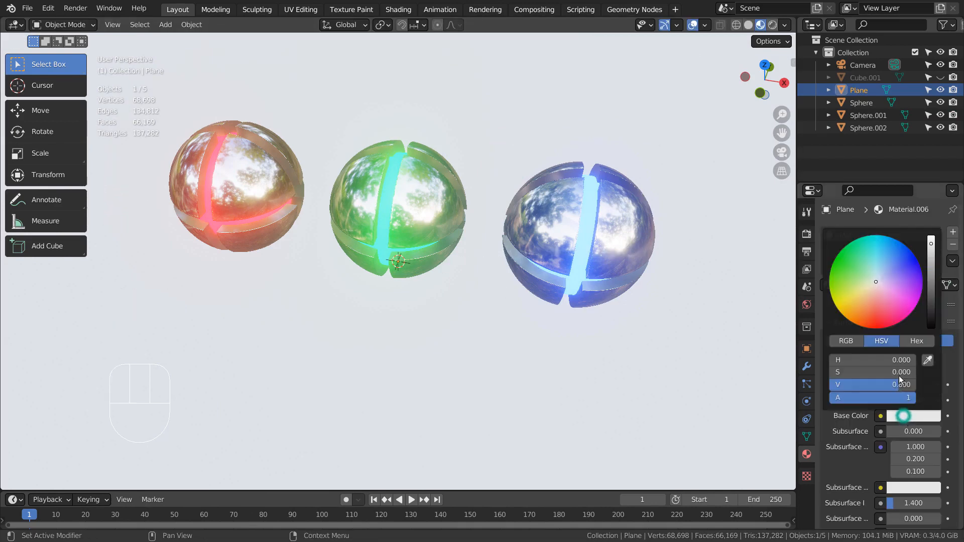
pyautogui.click(898, 416)
pyautogui.click(861, 271)
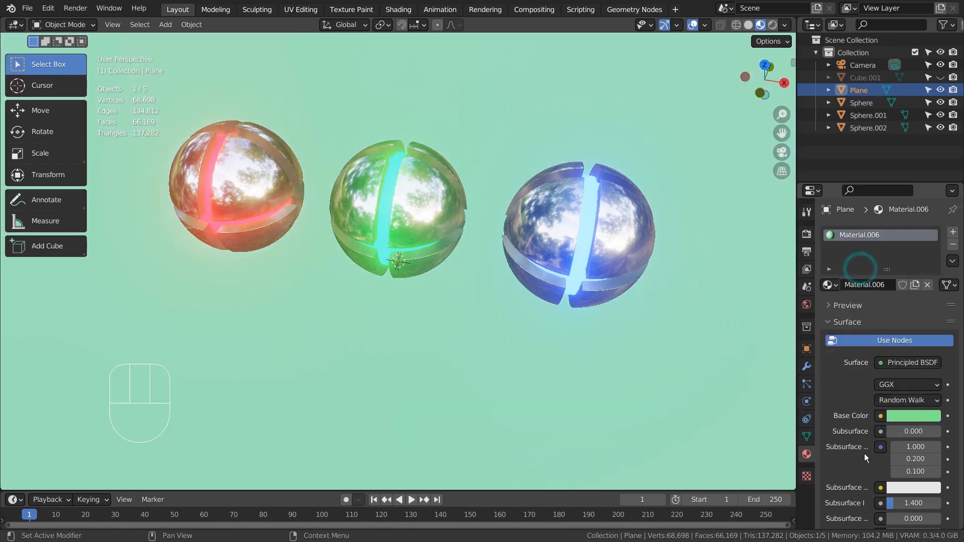
# - Set the floor material's Metallic to 0.899 and Roughness to 0.142
pyautogui.scroll(-6, 864, 454)
pyautogui.moveTo(889, 414); pyautogui.dragTo(935, 414)
pyautogui.moveTo(913, 461); pyautogui.dragTo(893, 461)
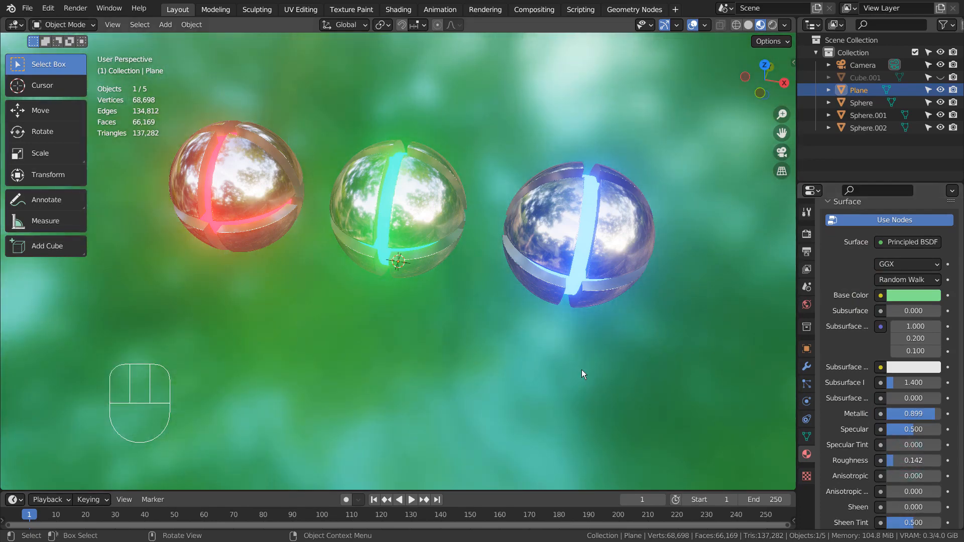
# - Darken the floor material's Base Color to a deeper green
pyautogui.moveTo(582, 370); pyautogui.dragTo(652, 230, button='middle')
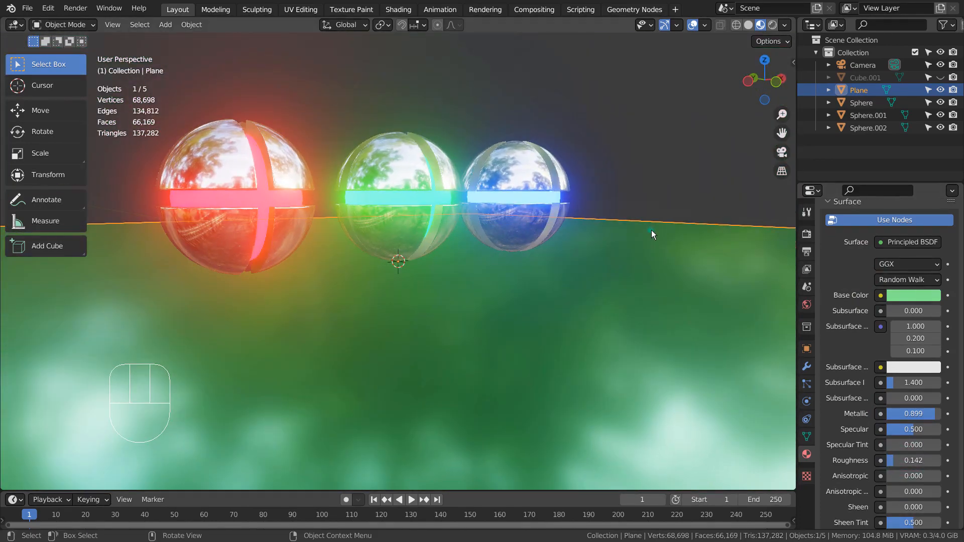
pyautogui.click(697, 184)
pyautogui.moveTo(697, 184); pyautogui.dragTo(637, 287, button='middle')
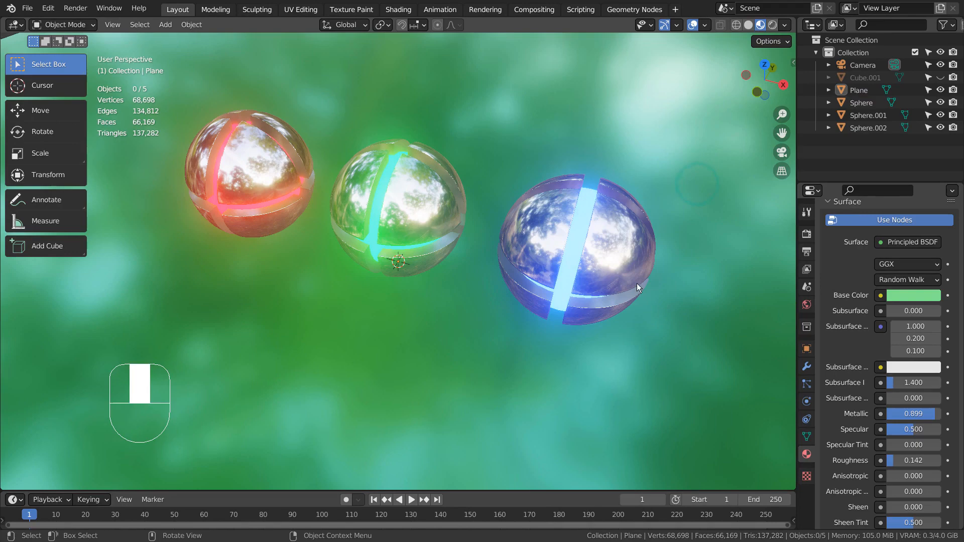
pyautogui.click(896, 296)
pyautogui.click(930, 176)
pyautogui.moveTo(930, 175); pyautogui.dragTo(930, 163)
pyautogui.moveTo(646, 282); pyautogui.dragTo(212, 275, button='middle')
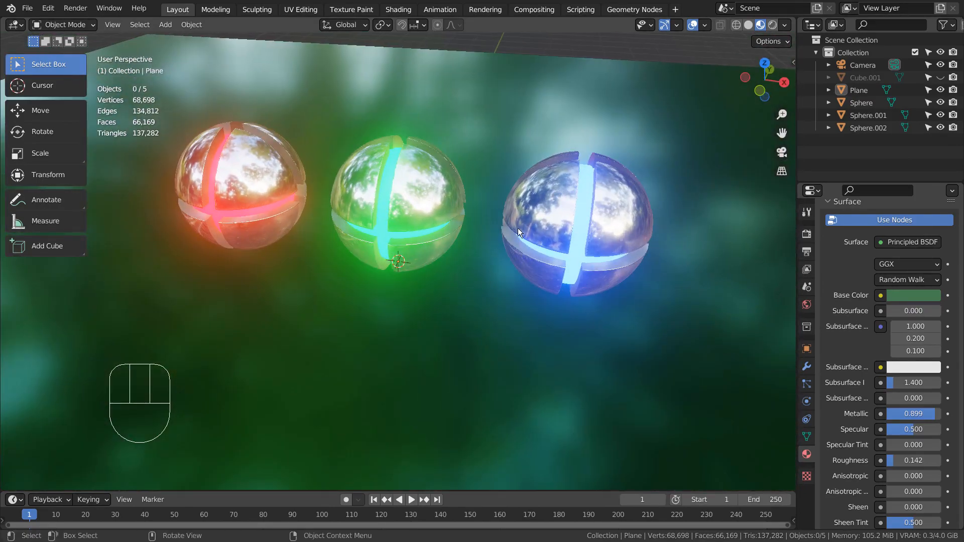
# - Enable Screen Space Reflections in the render settings and try toggling its Refraction option
pyautogui.click(807, 234)
pyautogui.click(837, 266)
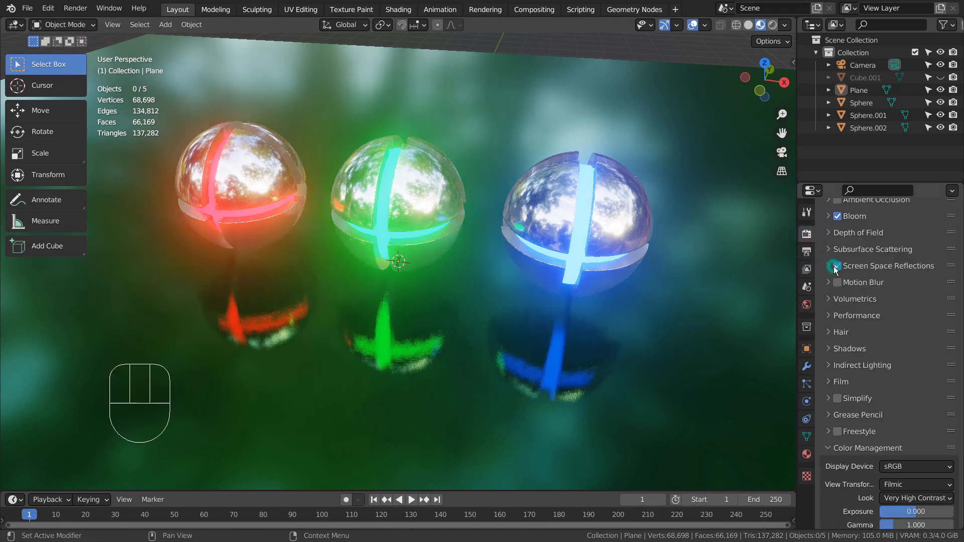
pyautogui.click(830, 266)
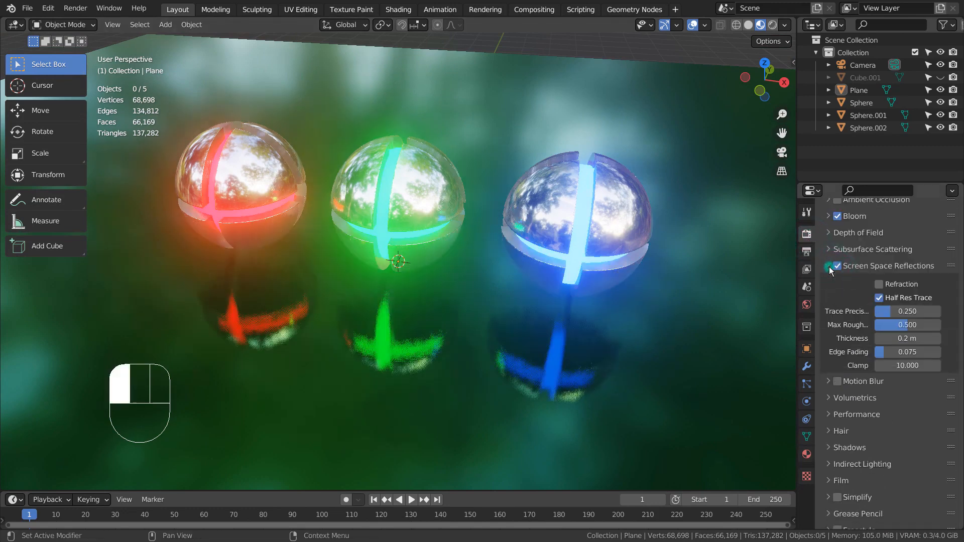
pyautogui.click(879, 286)
pyautogui.click(879, 288)
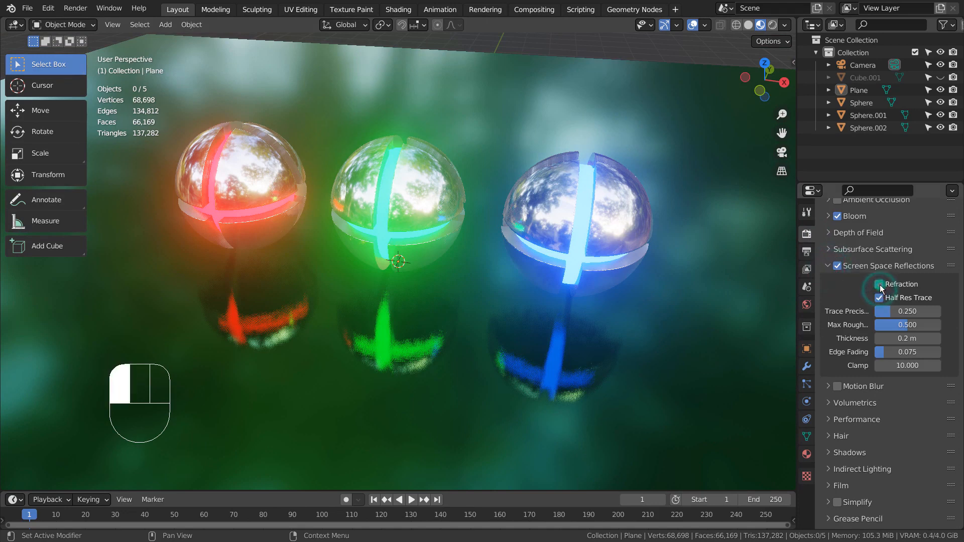
pyautogui.click(829, 266)
pyautogui.click(414, 156)
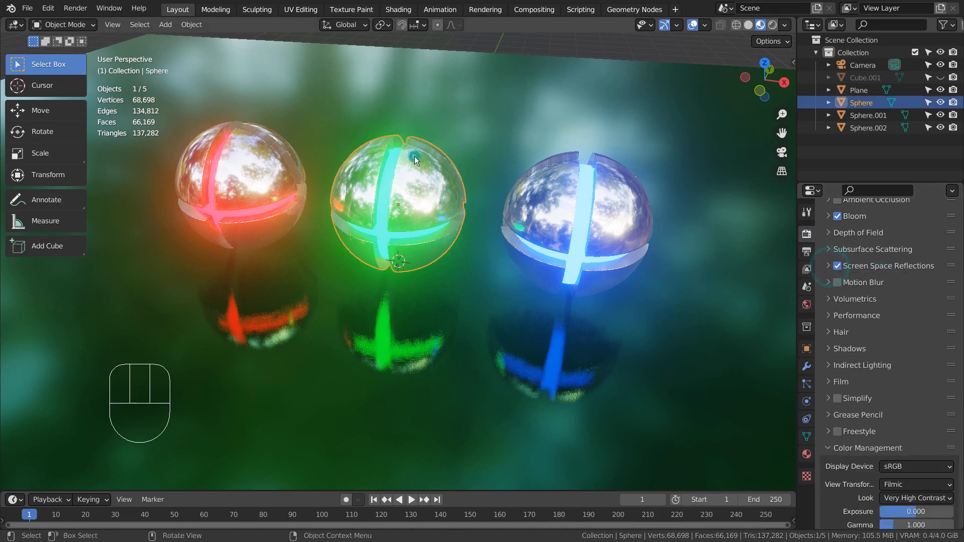
pyautogui.click(249, 184)
pyautogui.click(619, 390)
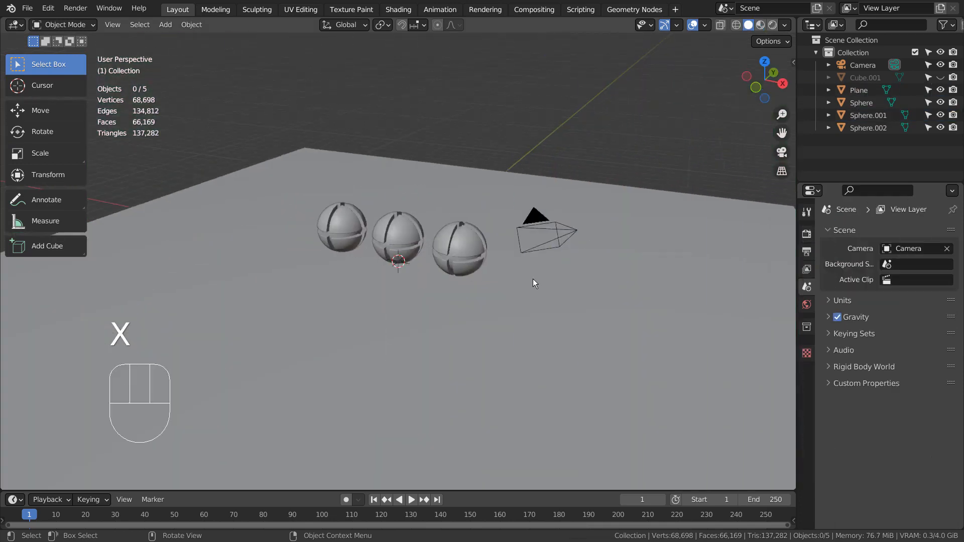
# - Add a Reflection Plane light probe and scale it up to cover most of the floor plane
pyautogui.hotkey('shift', 'a')
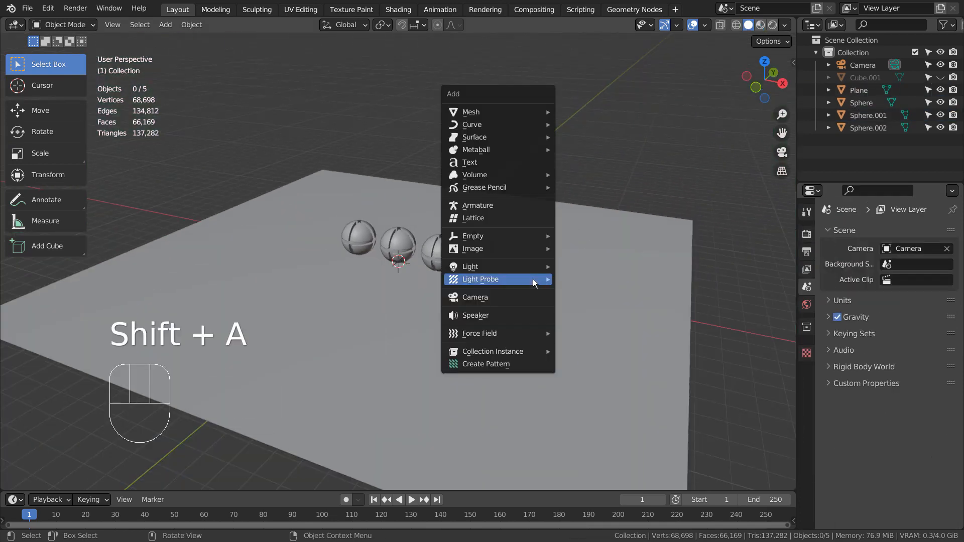
pyautogui.moveTo(532, 280)
pyautogui.click(592, 288)
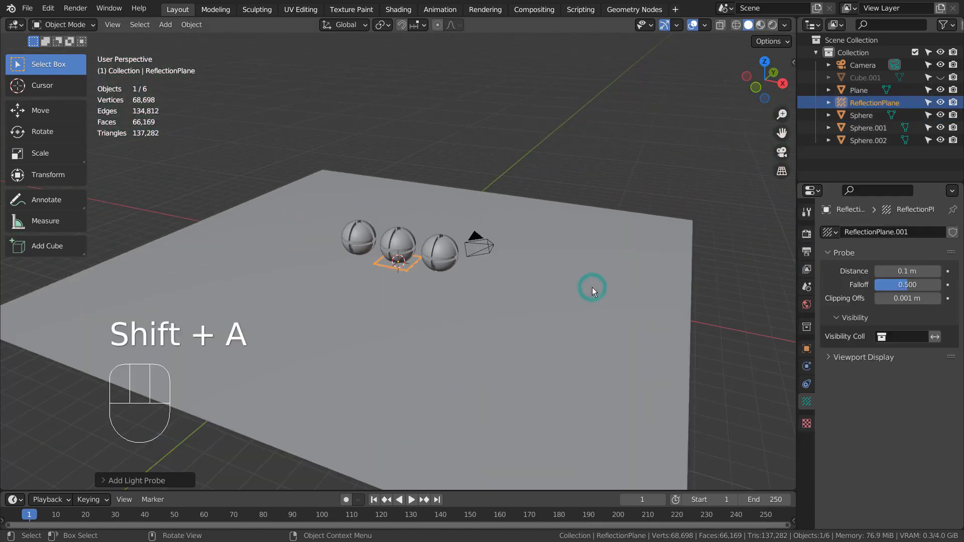
pyautogui.press('s')
pyautogui.click(178, 201)
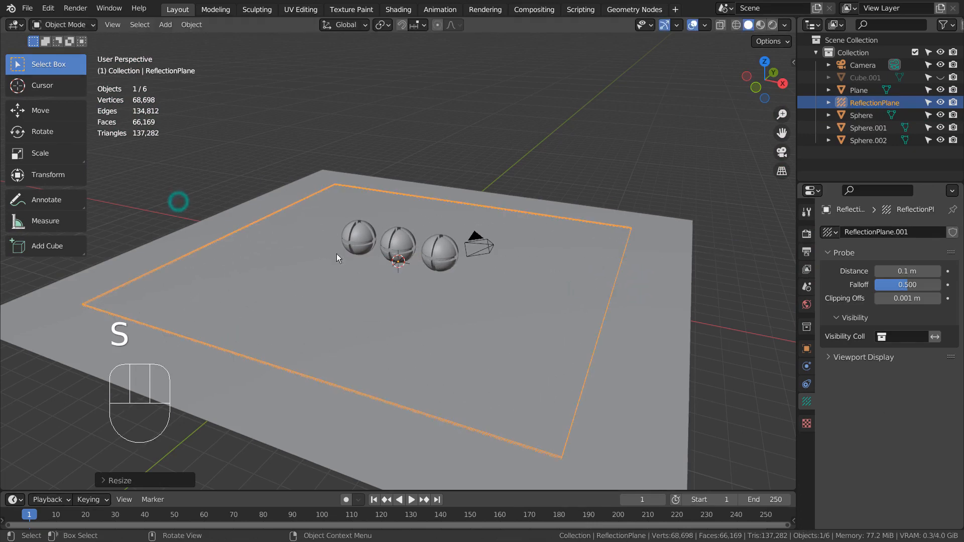
# - Enable Backface Culling in the floor plane's material settings and preview the scene in rendered shading
pyautogui.click(676, 301)
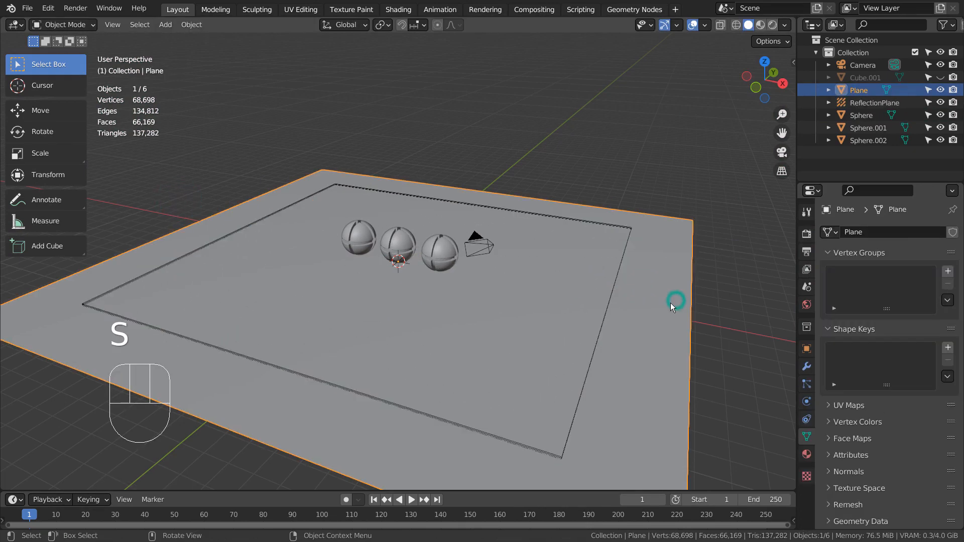
pyautogui.click(806, 454)
pyautogui.scroll(-15, 852, 439)
pyautogui.scroll(-5, 851, 438)
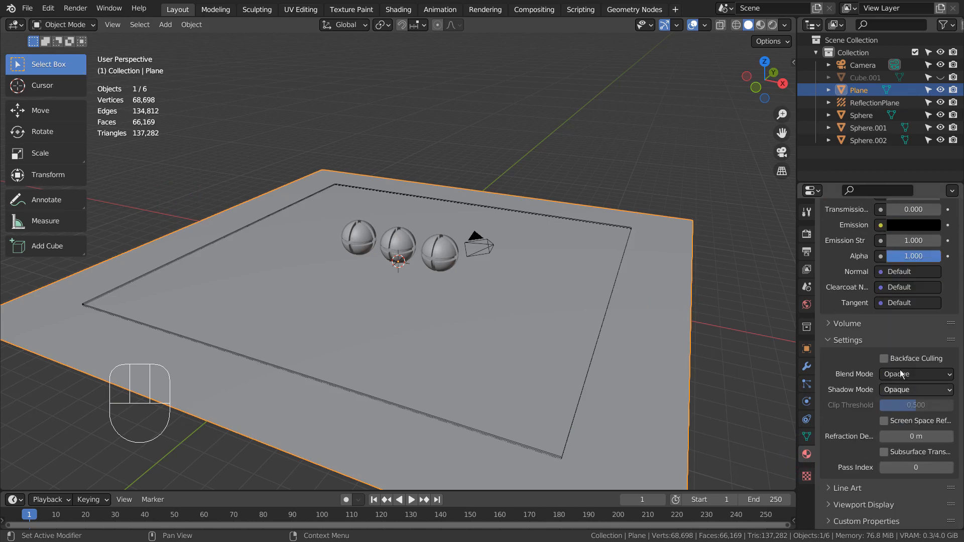
pyautogui.click(773, 25)
pyautogui.scroll(5, 603, 224)
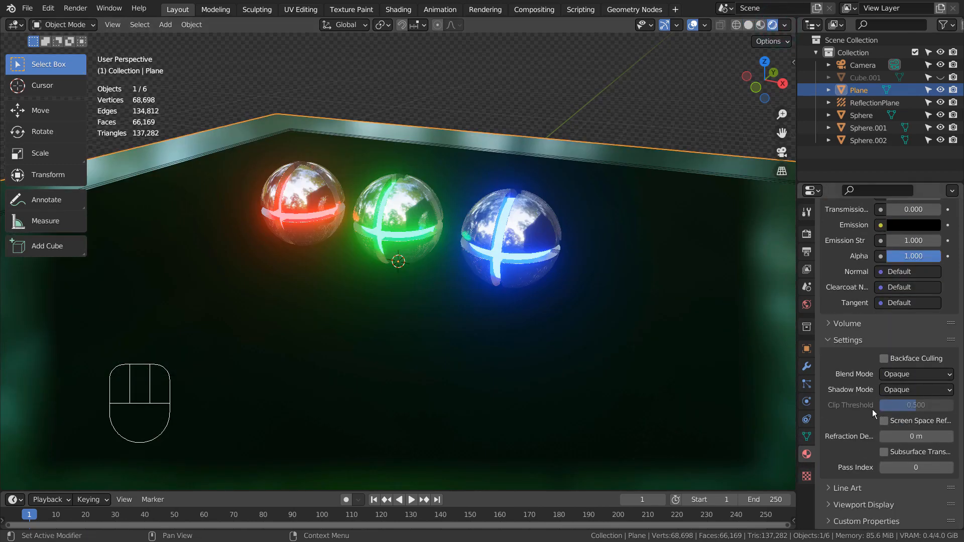
pyautogui.click(883, 358)
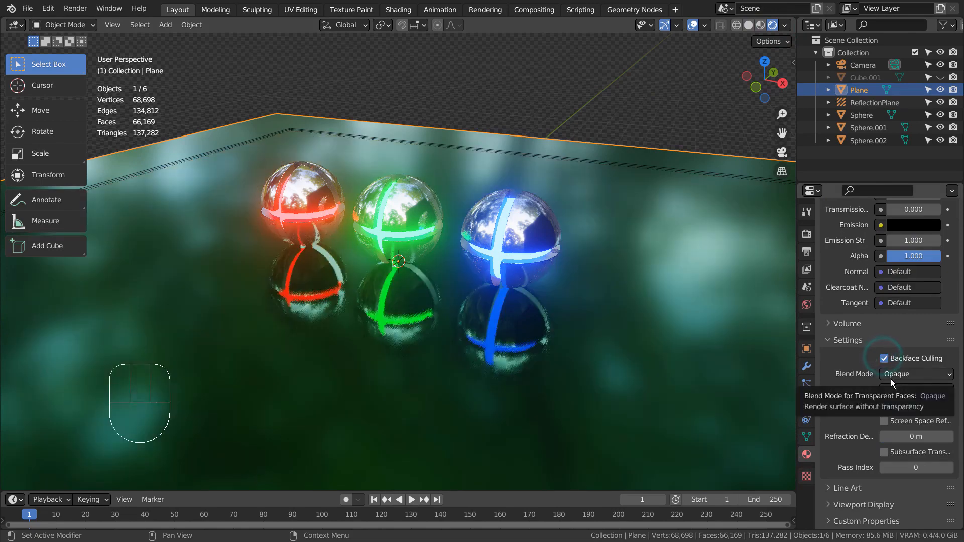
# - Compare the viewport shading modes and examine the spheres and their floor reflections up close from several angles
pyautogui.moveTo(696, 343); pyautogui.dragTo(598, 345, button='middle')
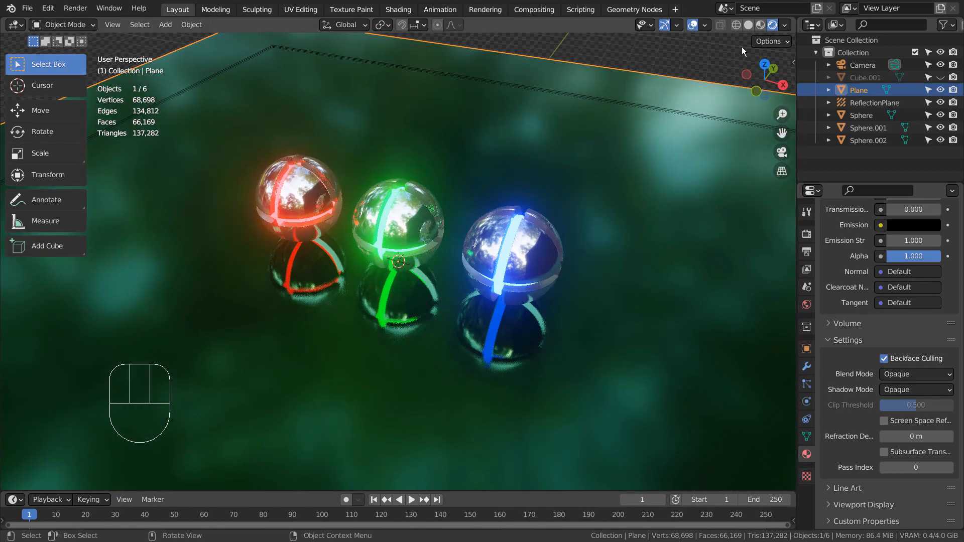
pyautogui.click(760, 25)
pyautogui.click(776, 24)
pyautogui.click(751, 25)
pyautogui.click(773, 25)
pyautogui.moveTo(401, 226); pyautogui.dragTo(360, 237, button='middle')
pyautogui.scroll(10, 360, 236)
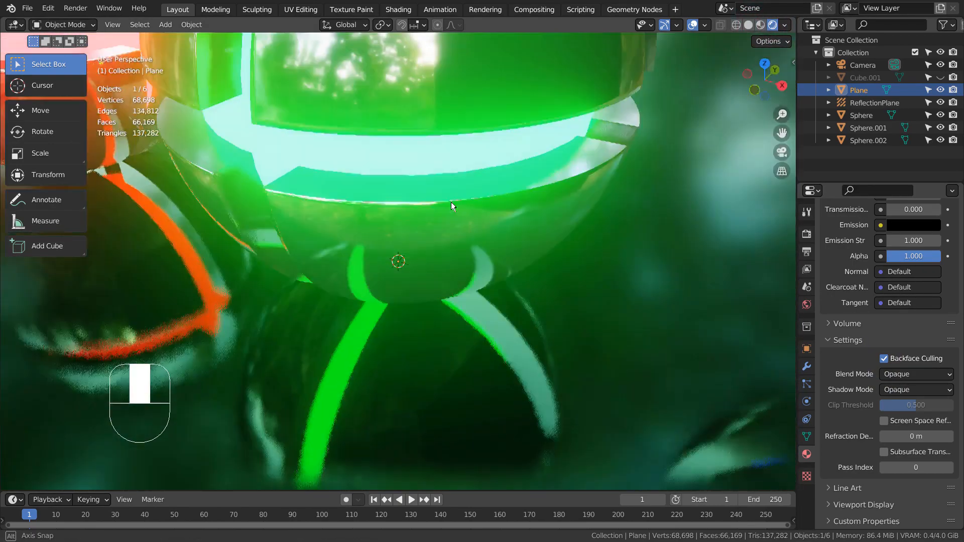
pyautogui.moveTo(451, 204); pyautogui.dragTo(477, 237, button='middle')
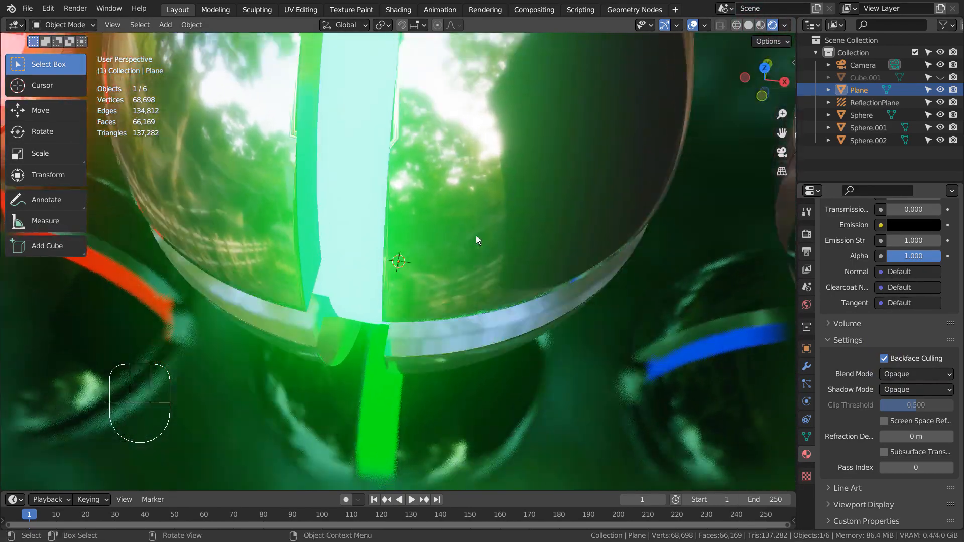
pyautogui.scroll(-9, 476, 236)
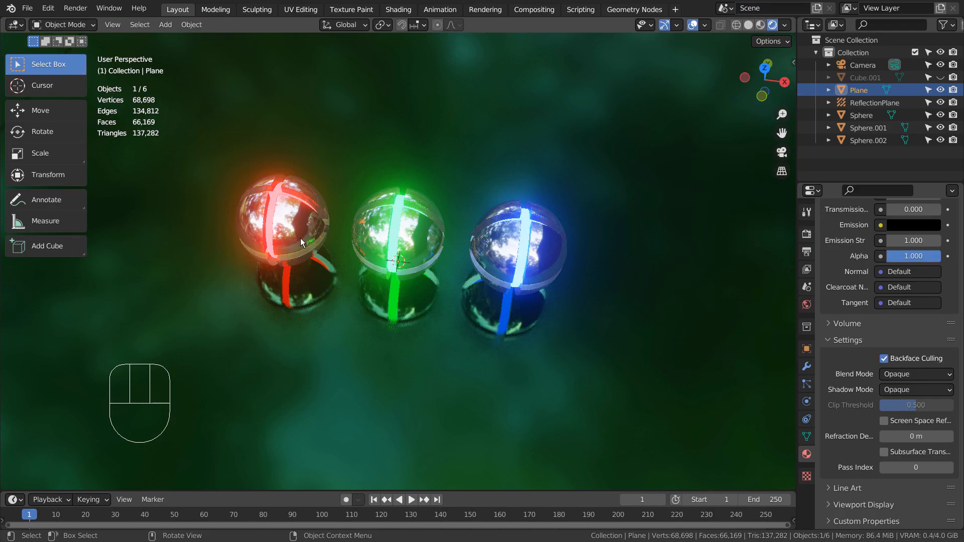
pyautogui.moveTo(301, 238)
pyautogui.mouseDown(button='middle')
pyautogui.moveTo(348, 233)
pyautogui.moveTo(511, 173)
pyautogui.moveTo(289, 229)
pyautogui.moveTo(304, 222)
pyautogui.mouseUp(button='middle')
pyautogui.scroll(5, 352, 211)
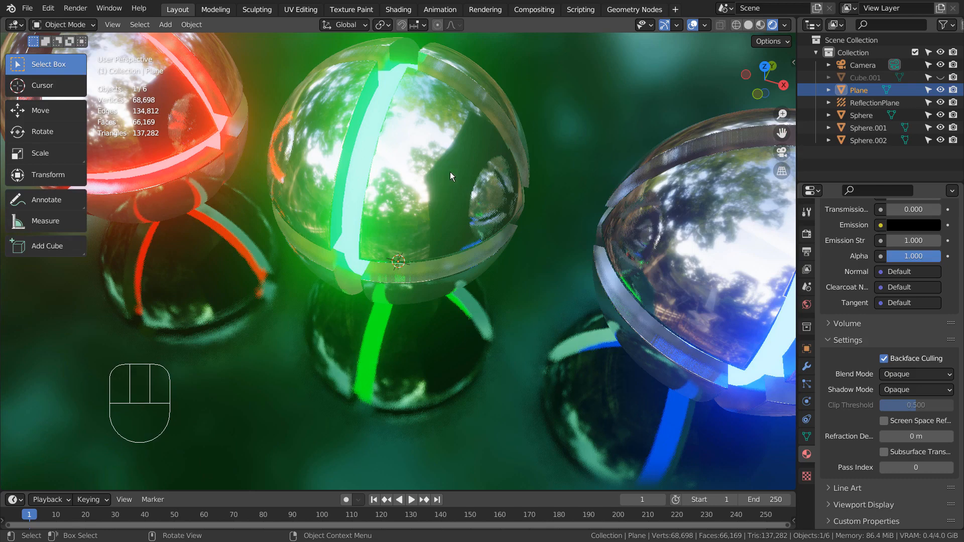
# - Try the Screen Space Refraction and Subsurface Translucency options on the floor material
pyautogui.scroll(7, 880, 316)
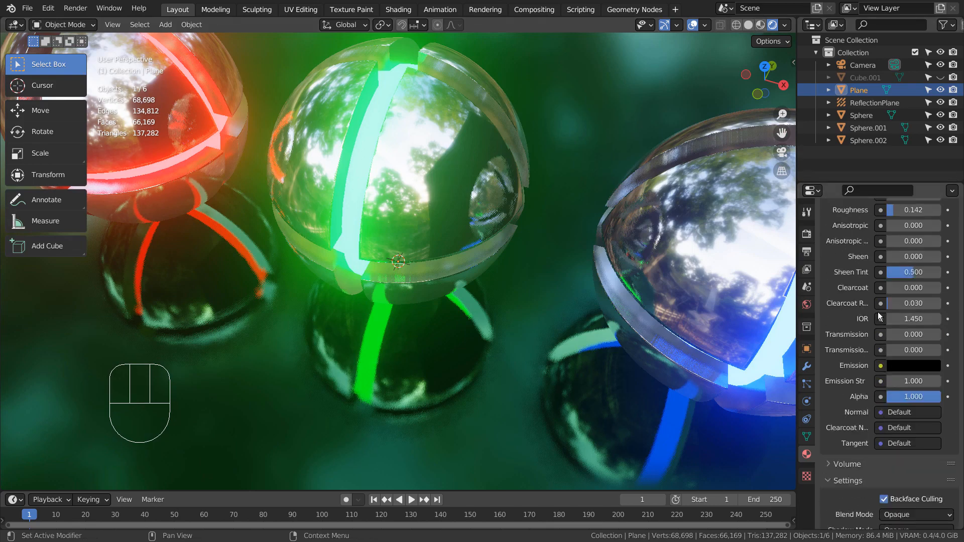
pyautogui.scroll(-7, 880, 316)
pyautogui.click(884, 421)
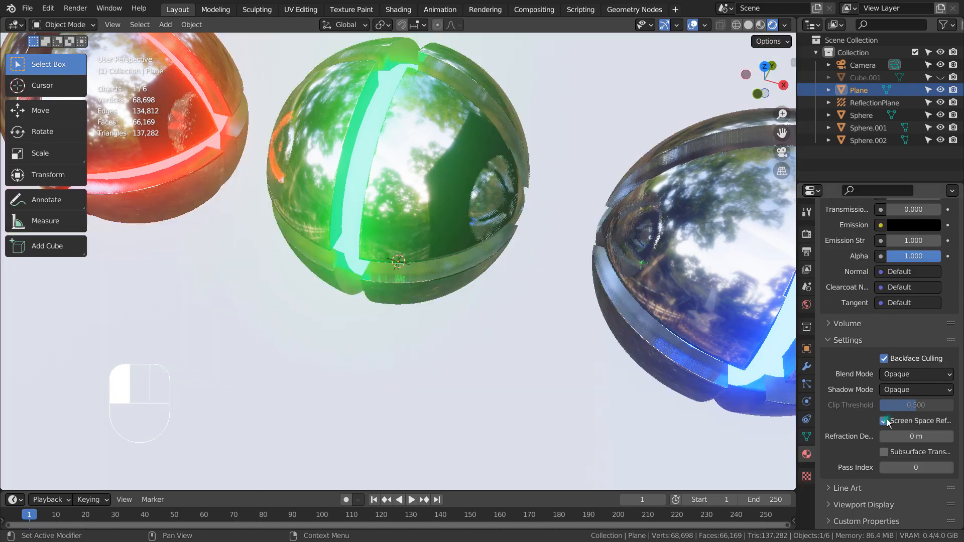
pyautogui.click(884, 421)
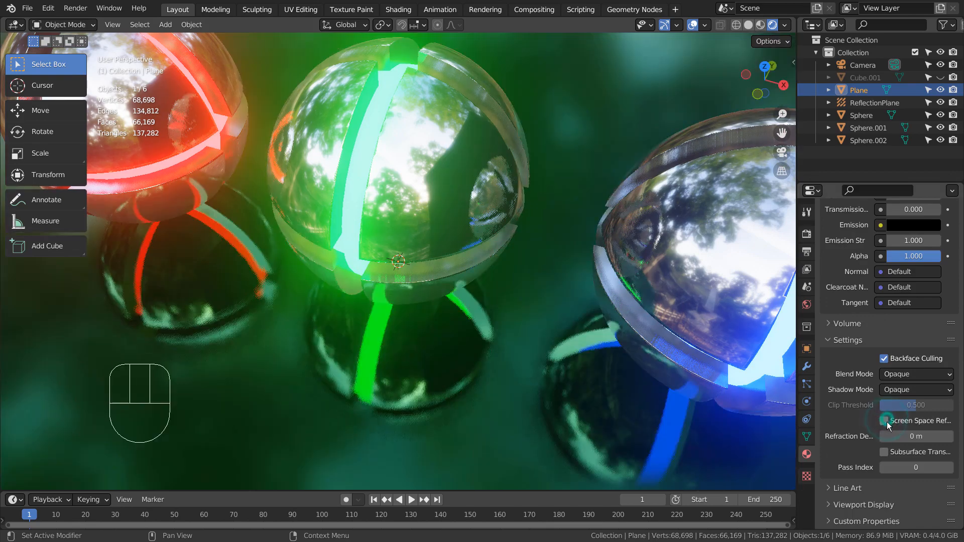
pyautogui.click(885, 453)
# - Preview the scene with the Cycles render engine, and return the engine to Eevee
pyautogui.click(806, 233)
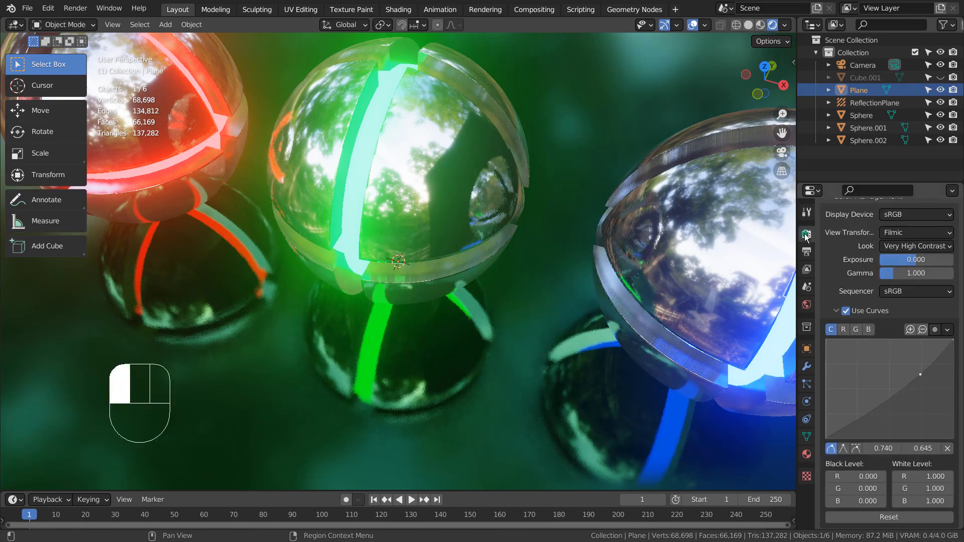
pyautogui.scroll(12, 917, 285)
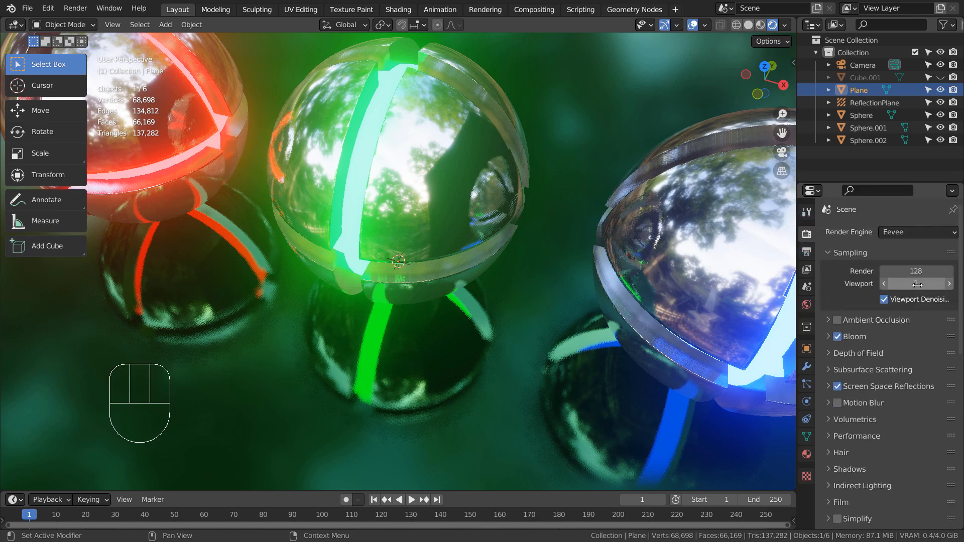
pyautogui.click(917, 229)
pyautogui.click(910, 271)
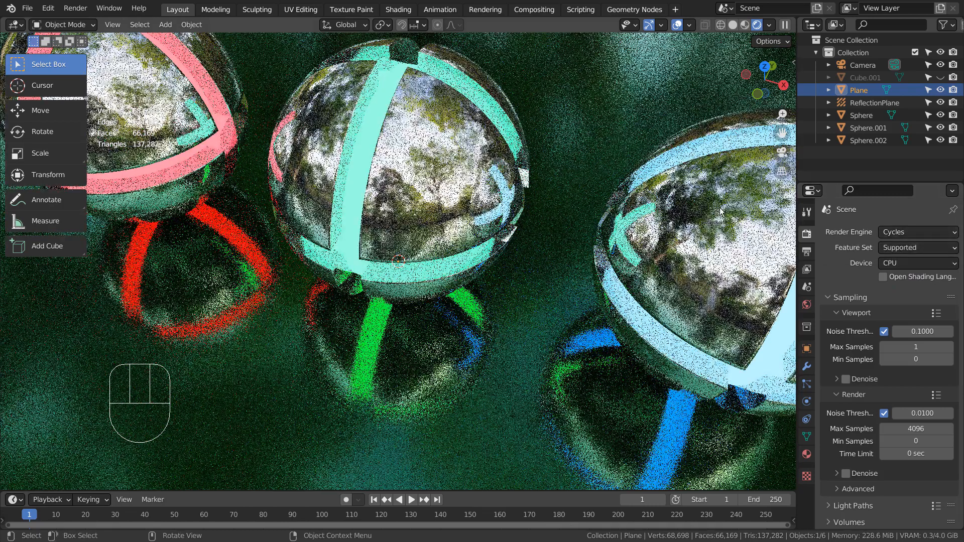
pyautogui.click(911, 231)
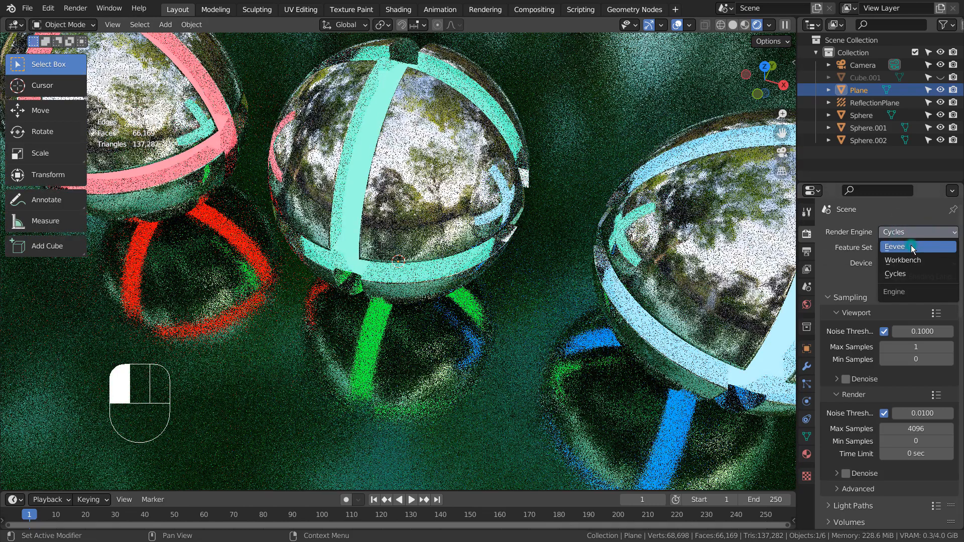
pyautogui.click(911, 246)
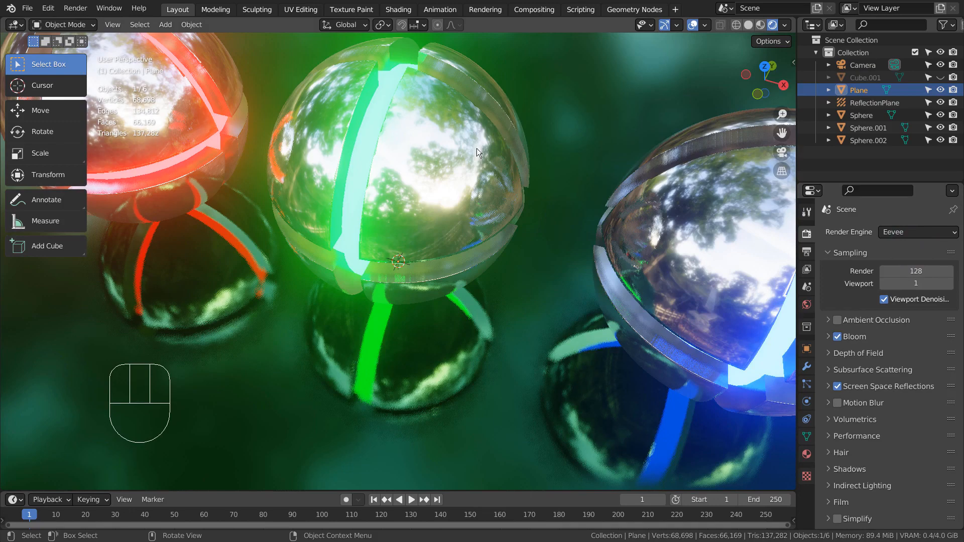
# - Reposition the camera from its own view with walk navigation, framing the three spheres diagonally and closer up
pyautogui.scroll(-10, 584, 207)
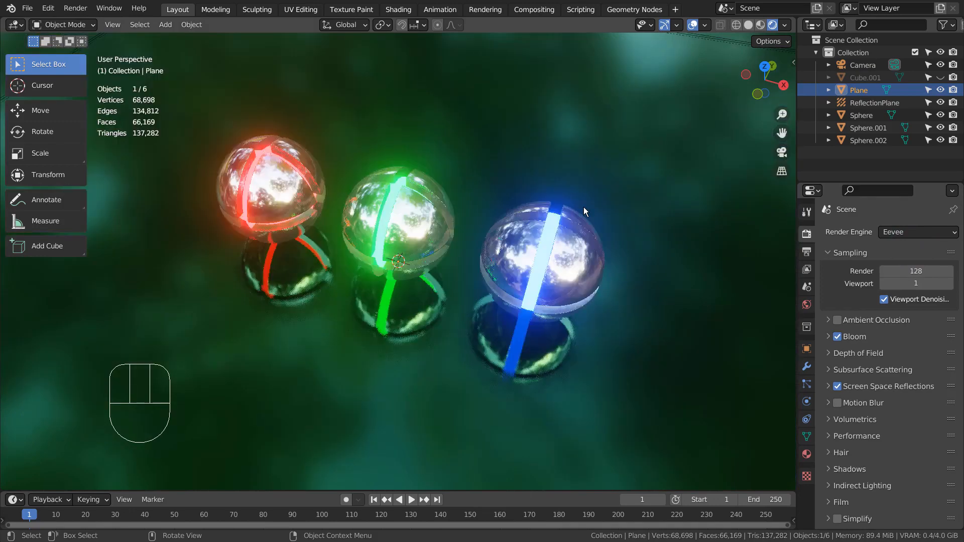
pyautogui.moveTo(585, 210); pyautogui.dragTo(591, 241, button='middle')
pyautogui.press('KP_0')
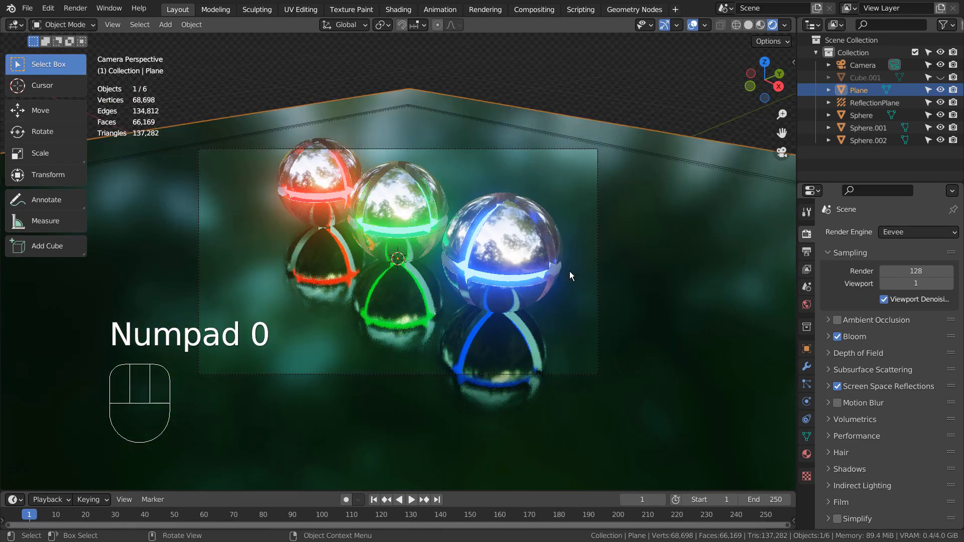
pyautogui.hotkey('shift', '`')
pyautogui.press('e')
pyautogui.press('w')
pyautogui.press('s')
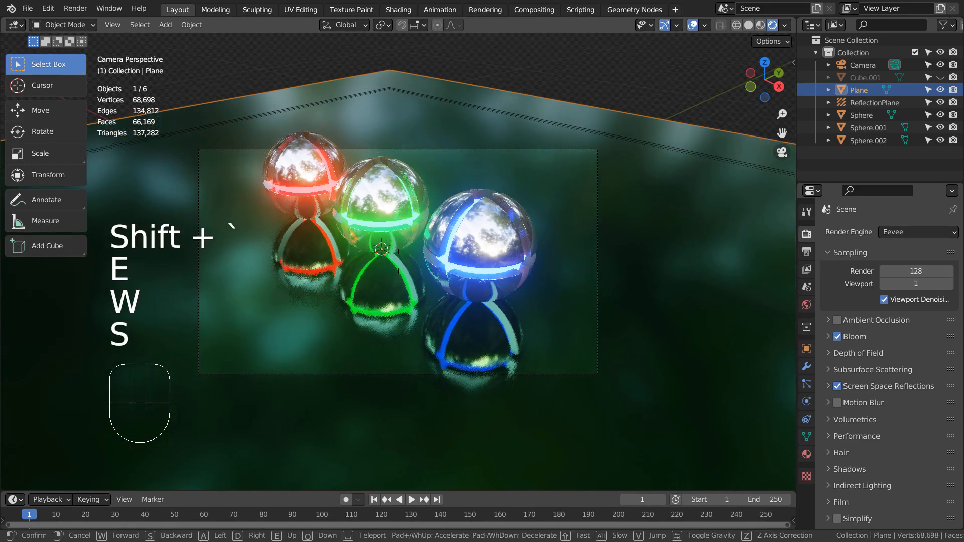
pyautogui.press('s')
pyautogui.press('s')
pyautogui.press('s')
pyautogui.press('s')
pyautogui.press('s')
pyautogui.press('s')
pyautogui.press('s')
pyautogui.press('s')
pyautogui.press('s')
pyautogui.press('w')
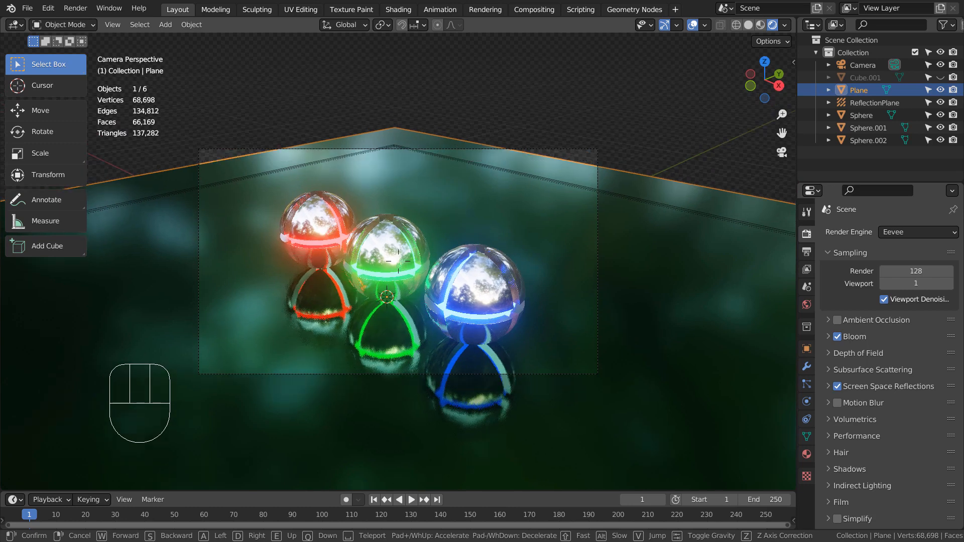
pyautogui.press('w')
pyautogui.press('w')
pyautogui.press('w')
pyautogui.press('w')
pyautogui.press('w')
pyautogui.press('w')
pyautogui.press('w')
pyautogui.press('w')
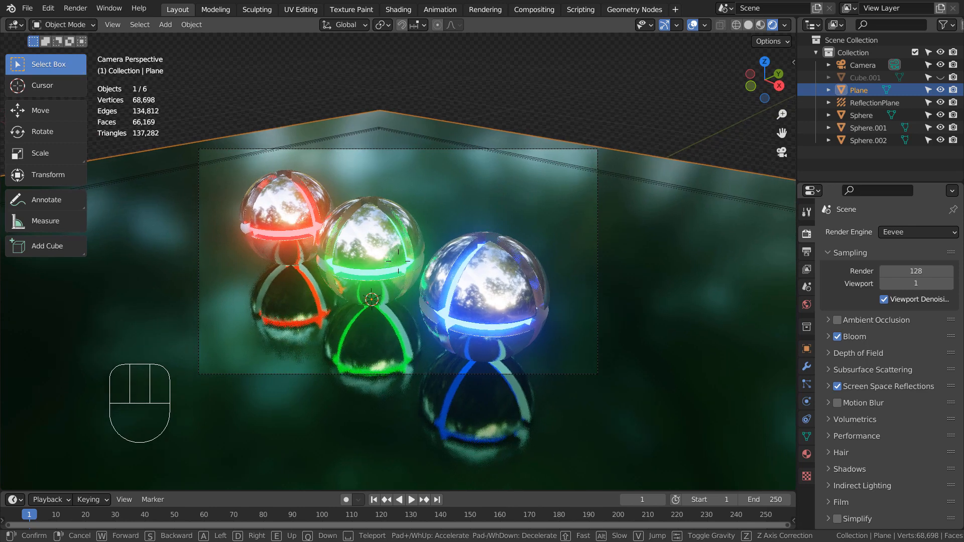
pyautogui.click(398, 260)
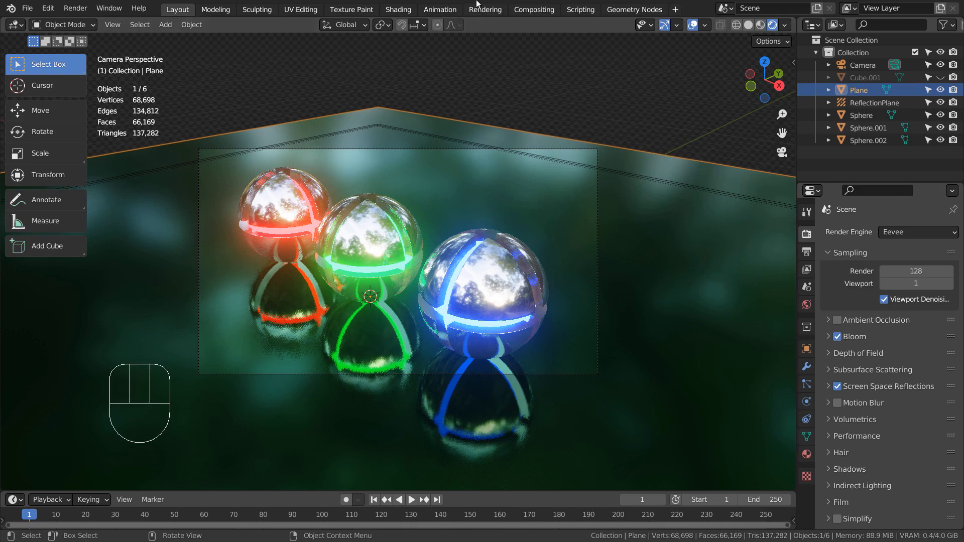
# - Move the Denoise node slightly up and closer to Render Layers in the compositor, and hide the node editor's sidebar
pyautogui.click(532, 9)
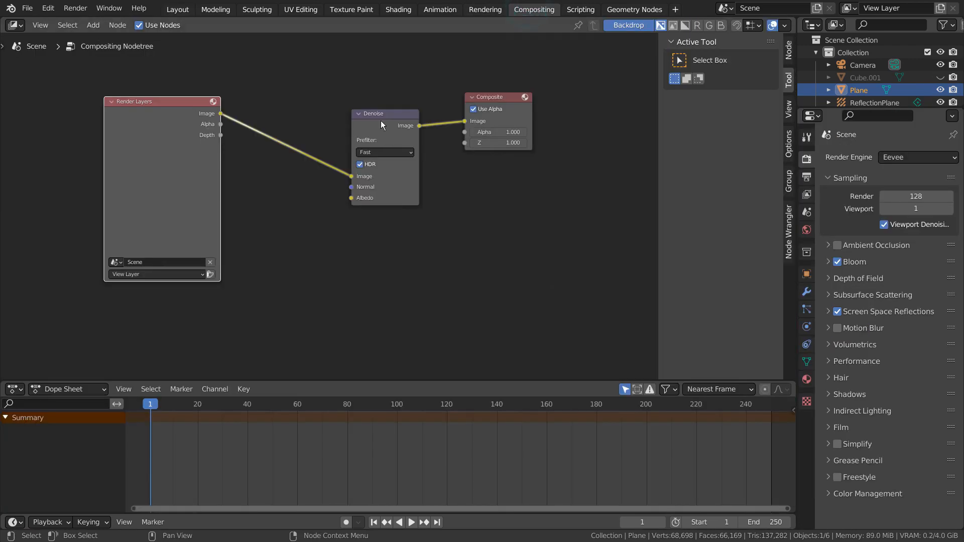
pyautogui.moveTo(393, 140); pyautogui.dragTo(360, 130)
pyautogui.hotkey('ctrl', 'space')
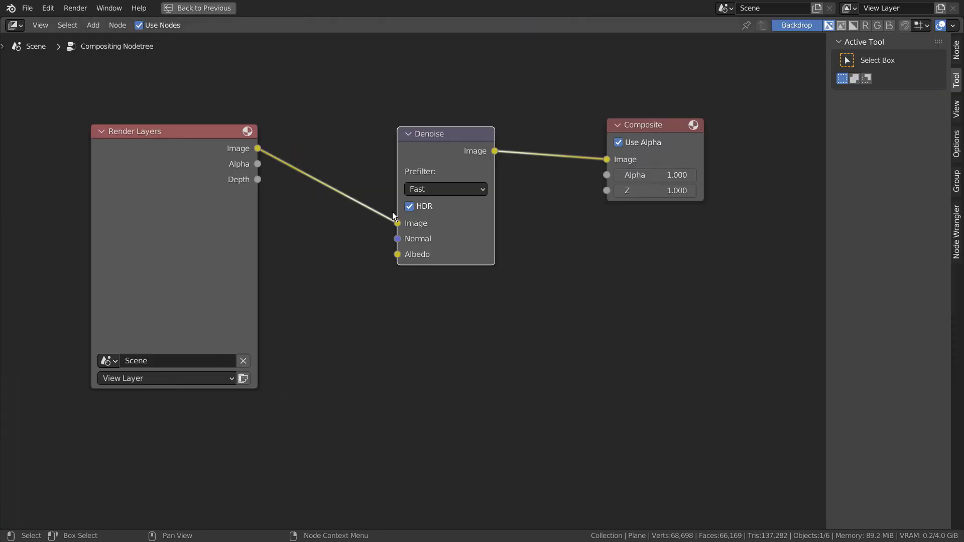
pyautogui.press('n')
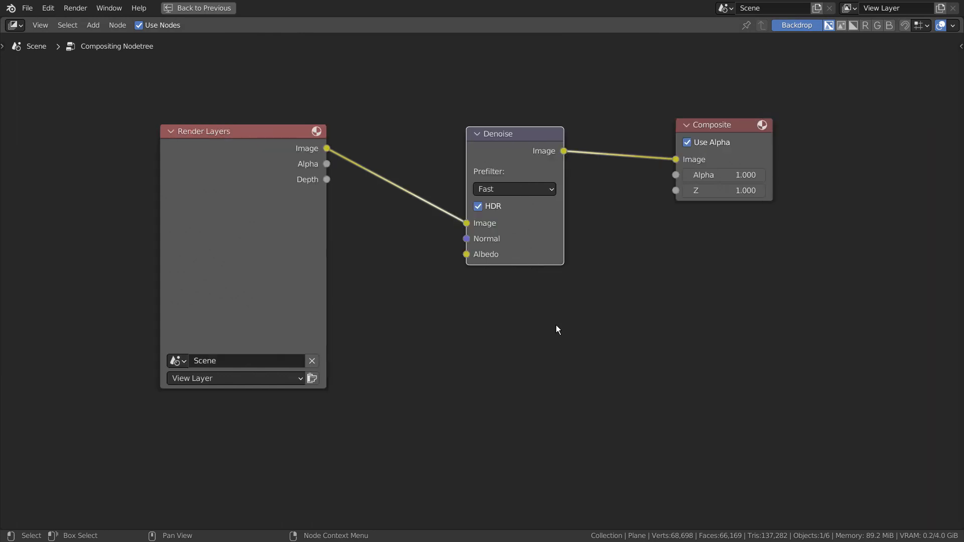
pyautogui.hotkey('ctrl', 'space')
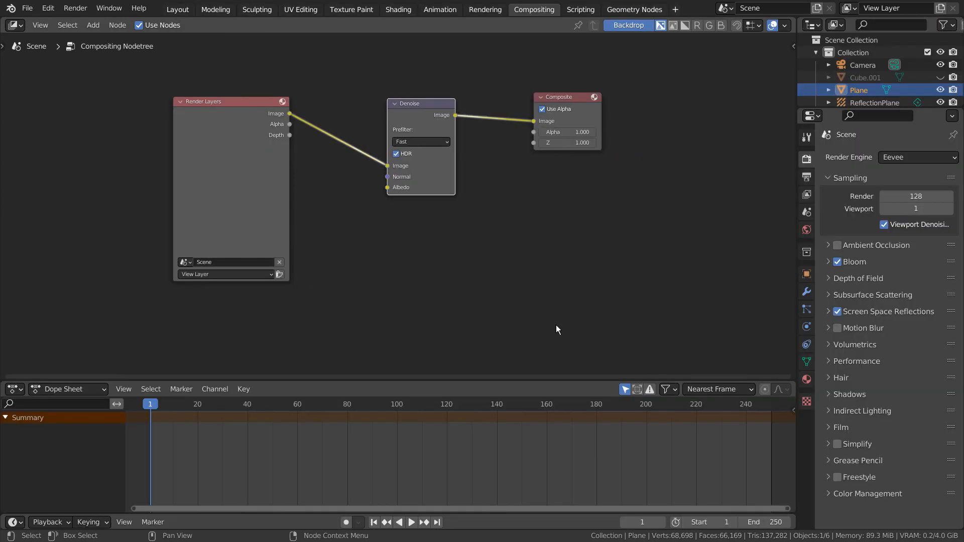
# - Return to the Layout workspace and render the current frame from the camera
pyautogui.click(178, 9)
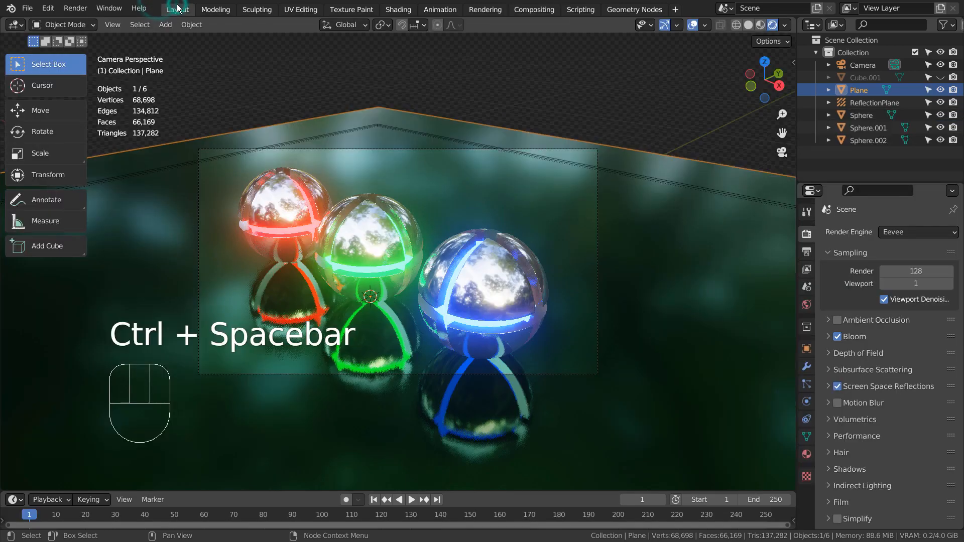
pyautogui.press('F12')
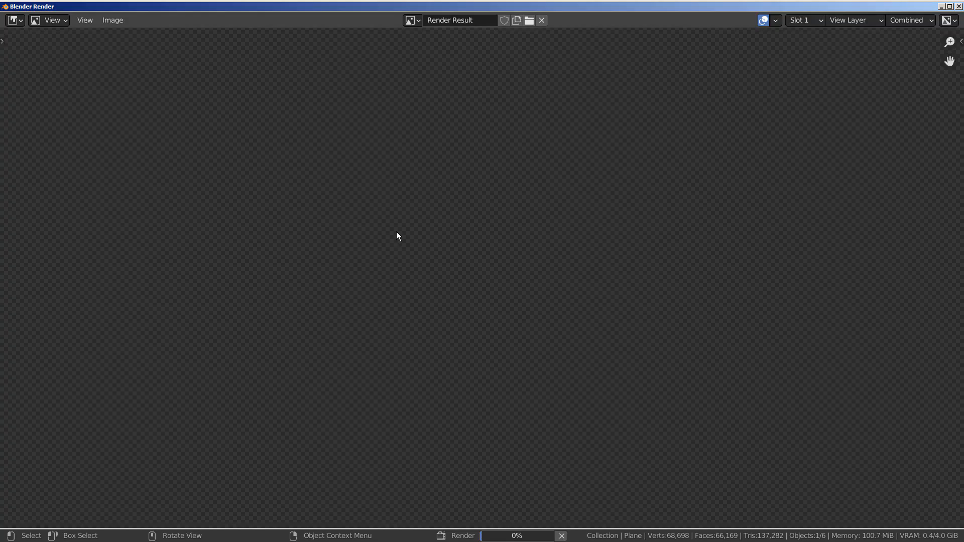